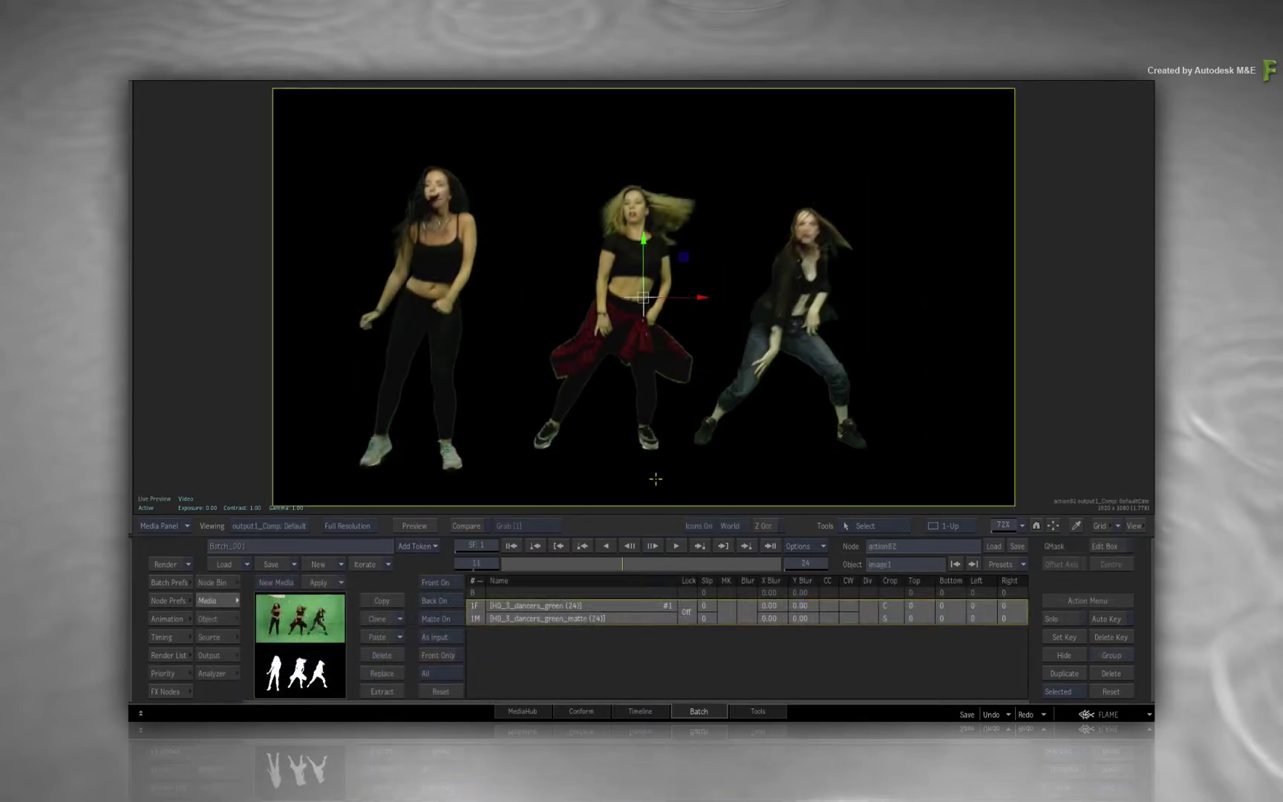
Play the green-screen dancers clip through to its last frame.
{"action": "left_click_drag", "start_coordinate": [627, 564], "coordinate": [805, 558]}
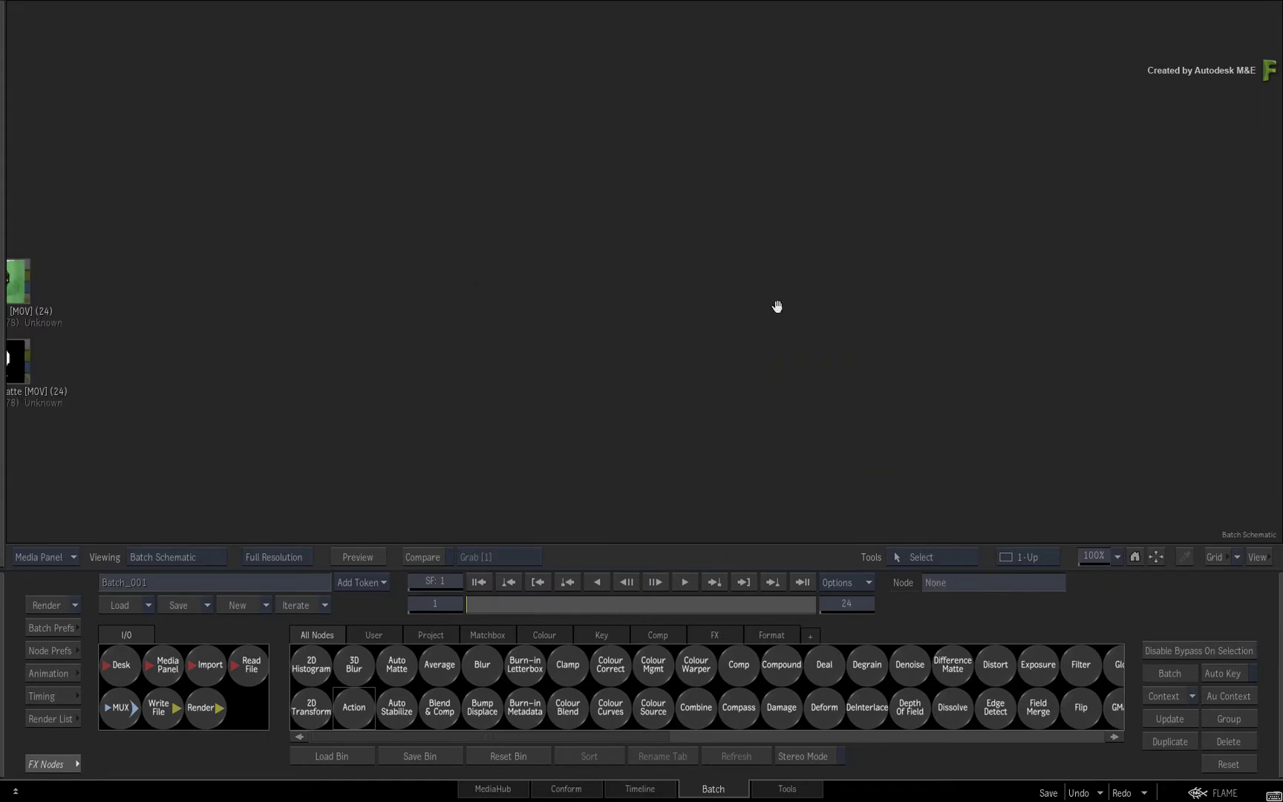
Centre the two clip nodes and add a GMask node from the G section of the node list.
{"action": "mouse_move", "coordinate": [810, 287]}
{"action": "left_mouse_down"}
{"action": "mouse_move", "coordinate": [839, 270]}
{"action": "mouse_move", "coordinate": [837, 287]}
{"action": "mouse_move", "coordinate": [817, 275]}
{"action": "left_mouse_up"}
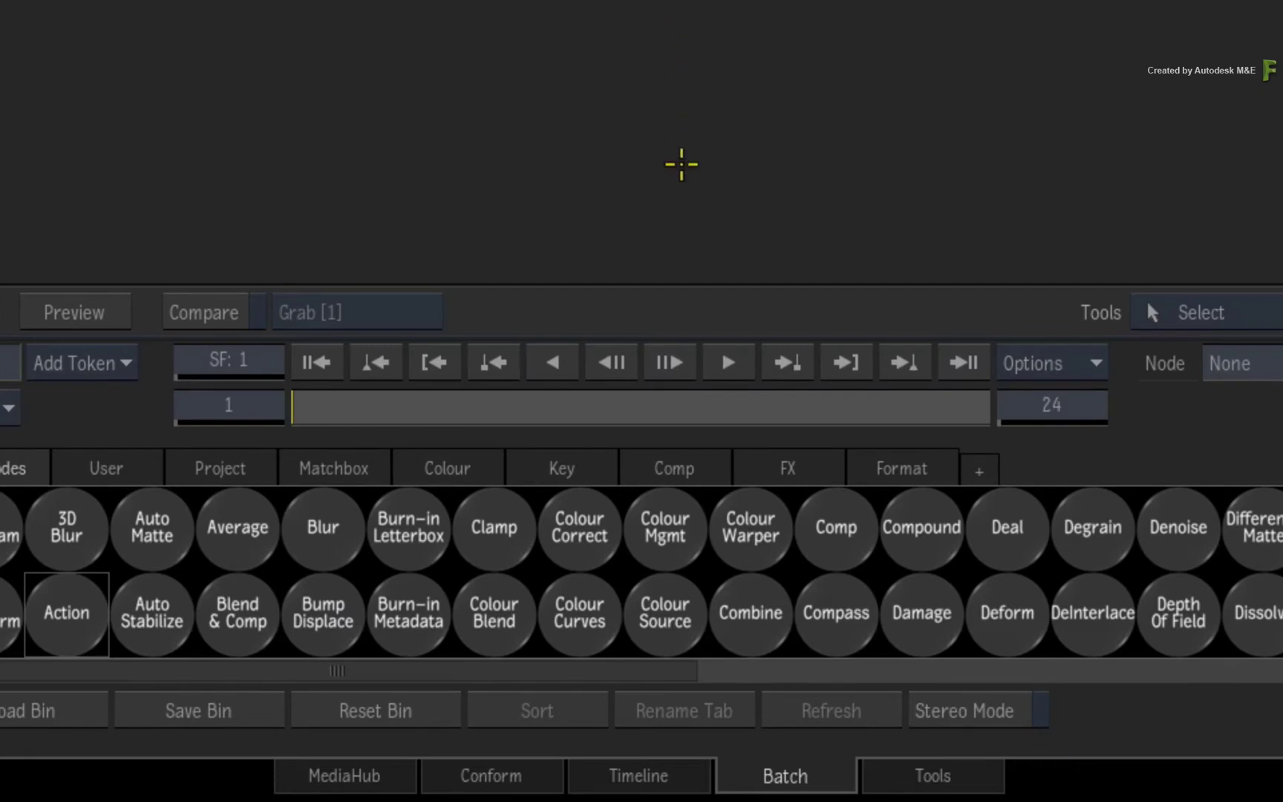
{"action": "key", "text": "g"}
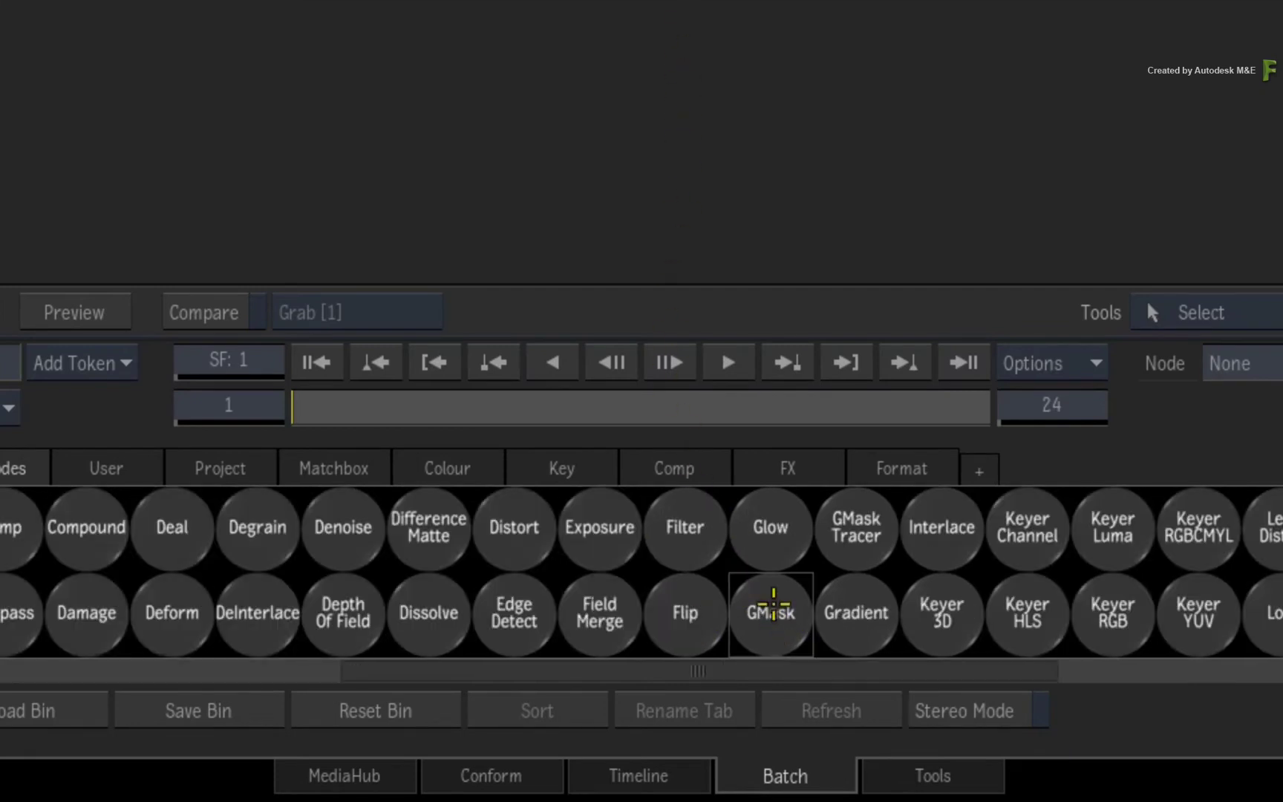
{"action": "left_click_drag", "start_coordinate": [779, 625], "coordinate": [860, 364]}
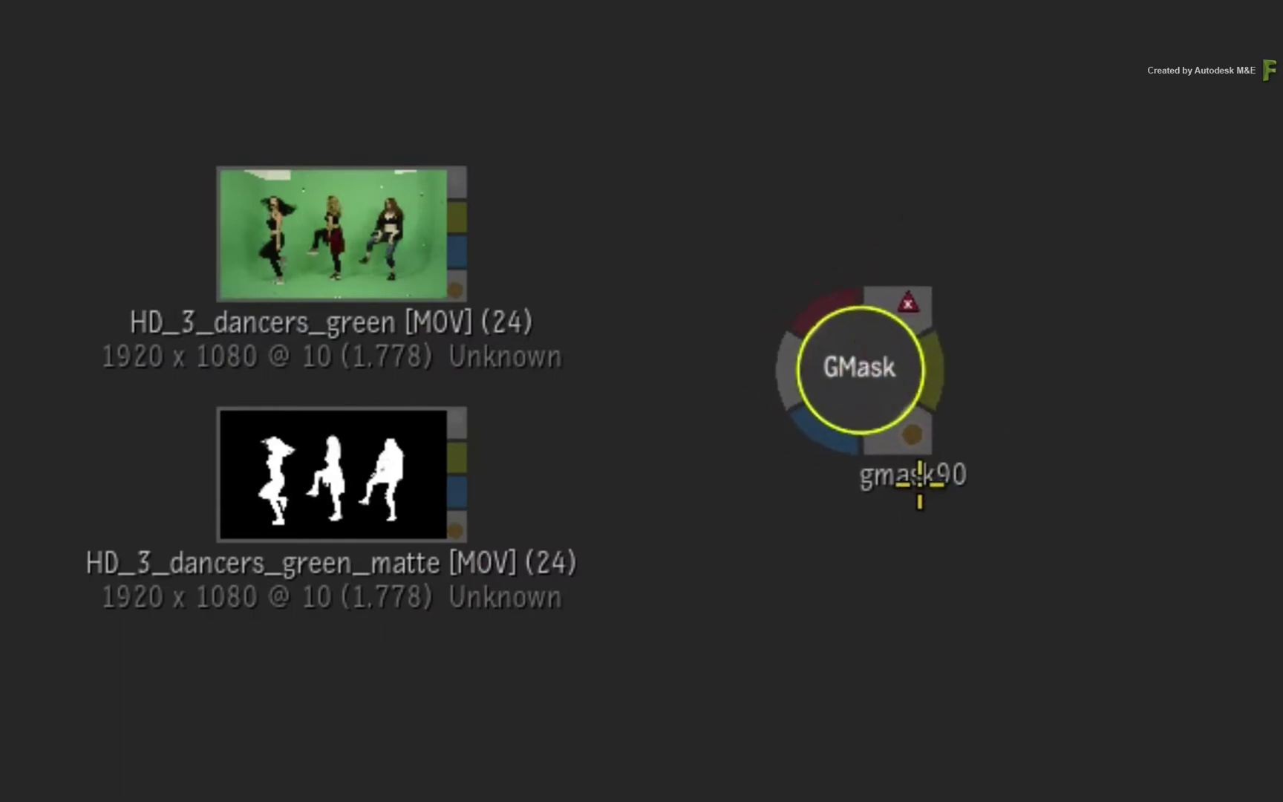
Connect the dancers clip to GMask's front input and the matte clip to its matte input.
{"action": "left_click_drag", "start_coordinate": [458, 210], "coordinate": [824, 300]}
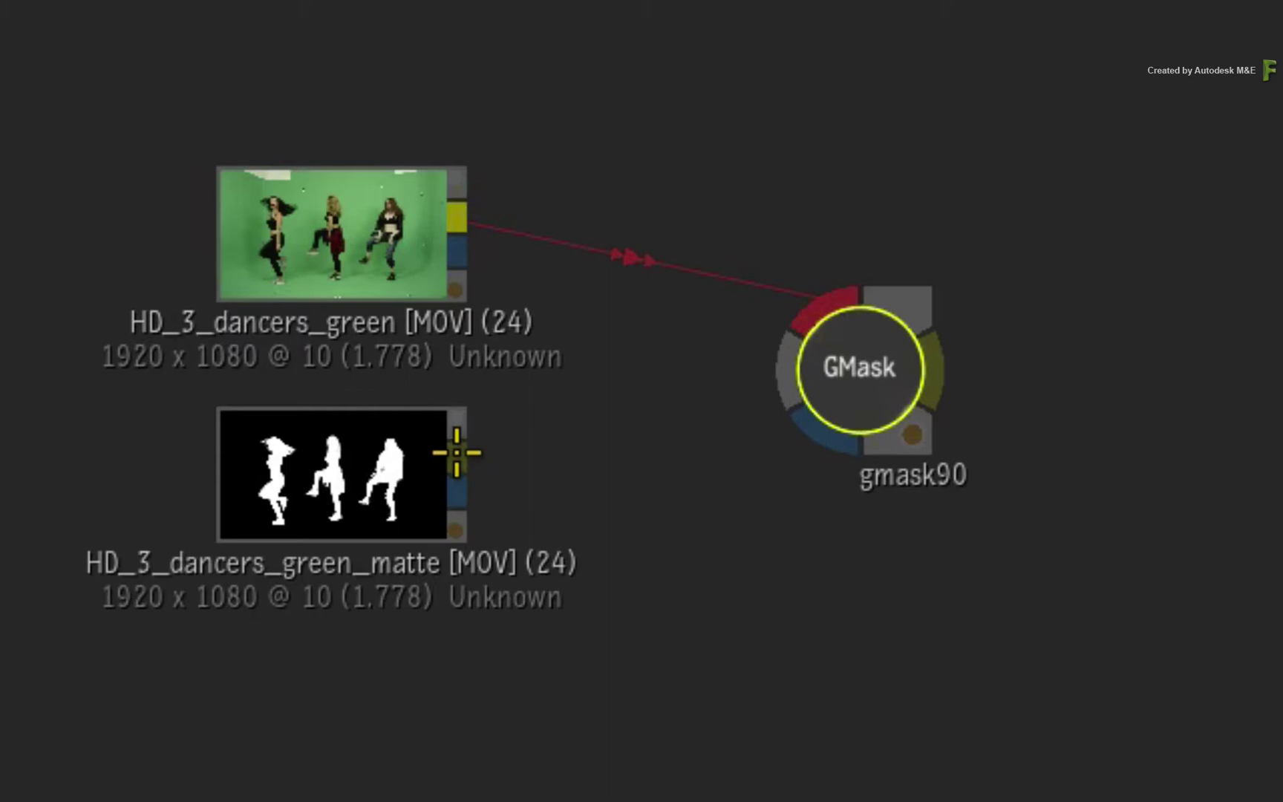
{"action": "left_click_drag", "start_coordinate": [452, 450], "coordinate": [823, 420]}
{"action": "left_click_drag", "start_coordinate": [865, 364], "coordinate": [901, 327]}
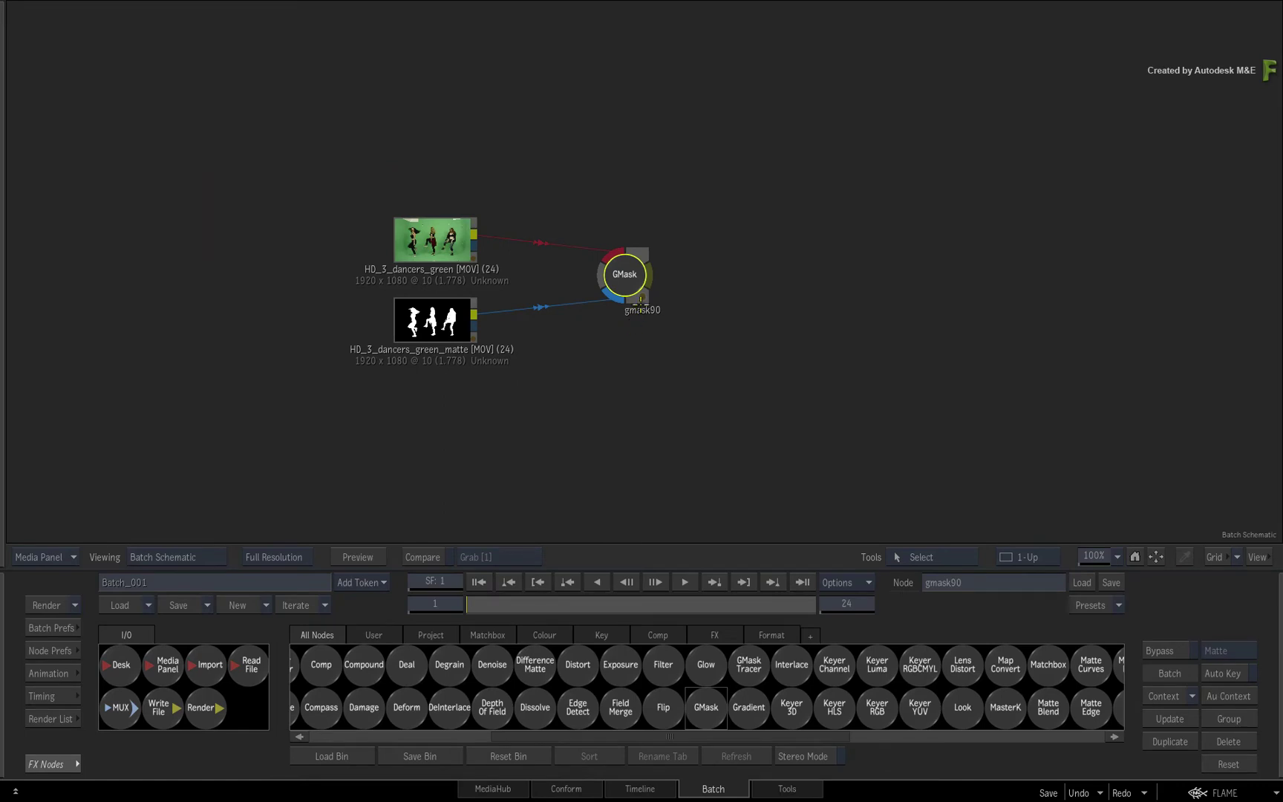
Open gmask90 in the F4 Result view and scrub the matte across the clip's frames.
{"action": "double_click", "coordinate": [631, 284]}
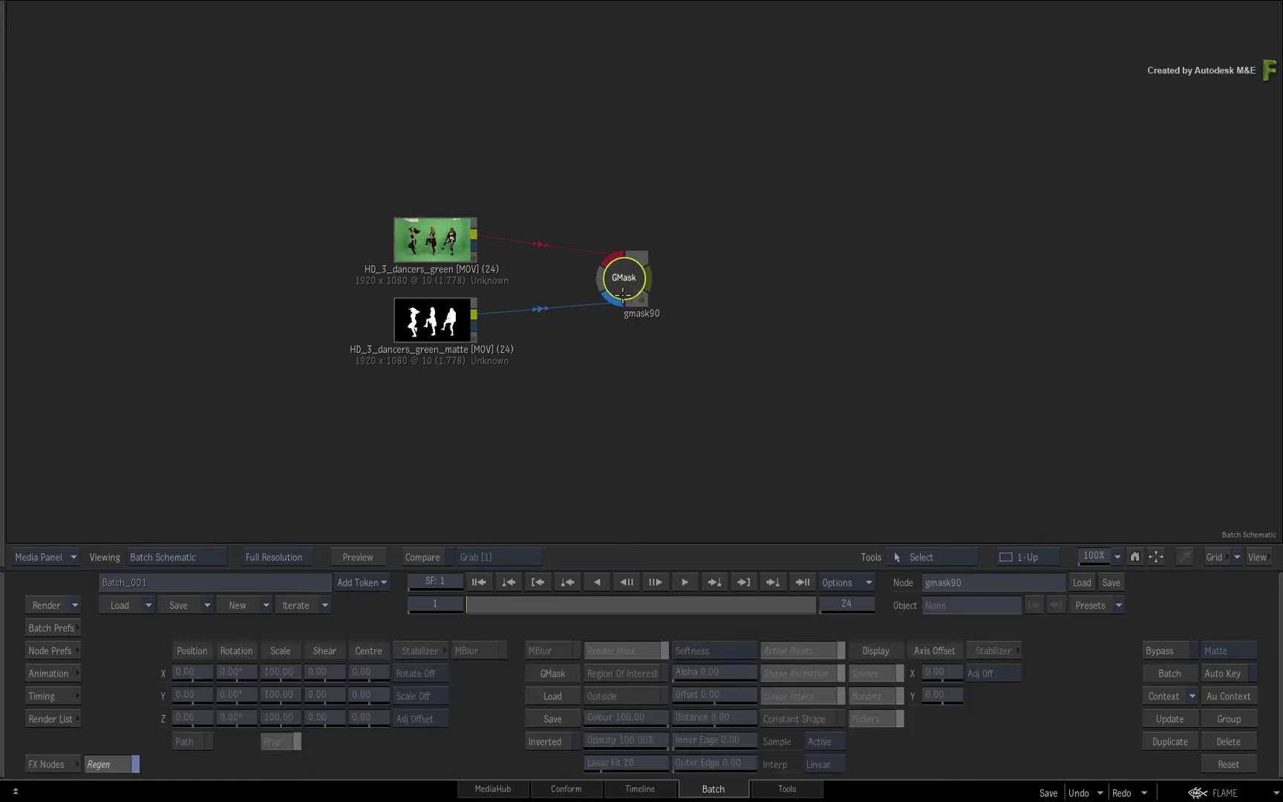
{"action": "key", "text": "F4"}
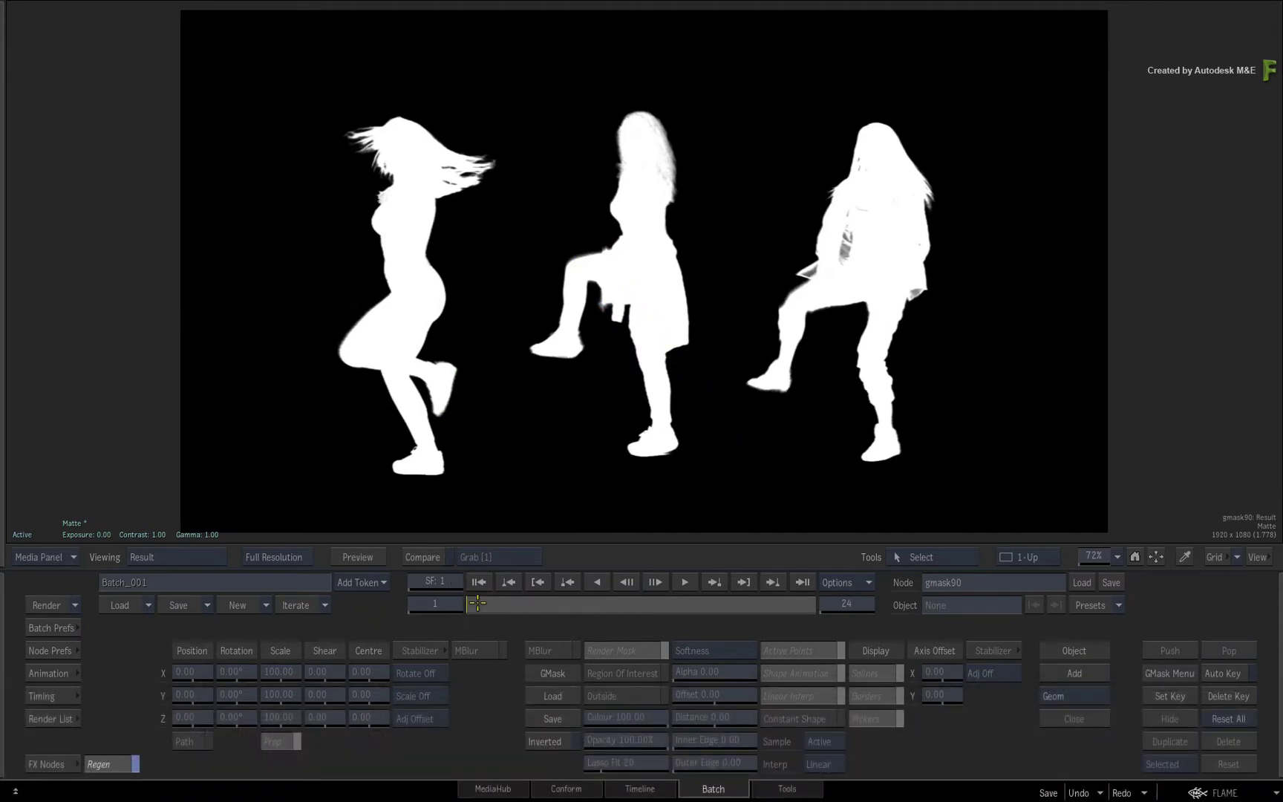
{"action": "left_click_drag", "start_coordinate": [477, 603], "coordinate": [445, 603]}
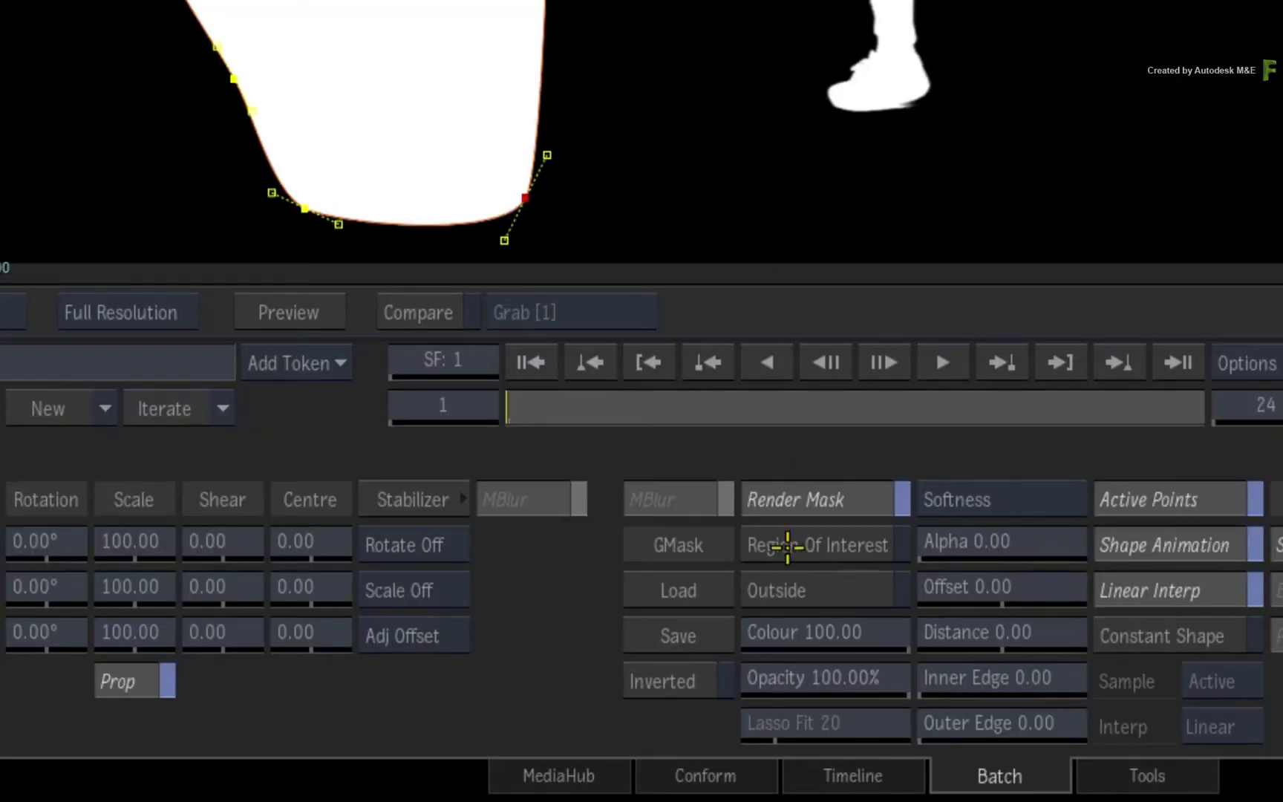
Make the geom2 shape a region of interest and view the Front clip with F1.
{"action": "left_click", "coordinate": [614, 673]}
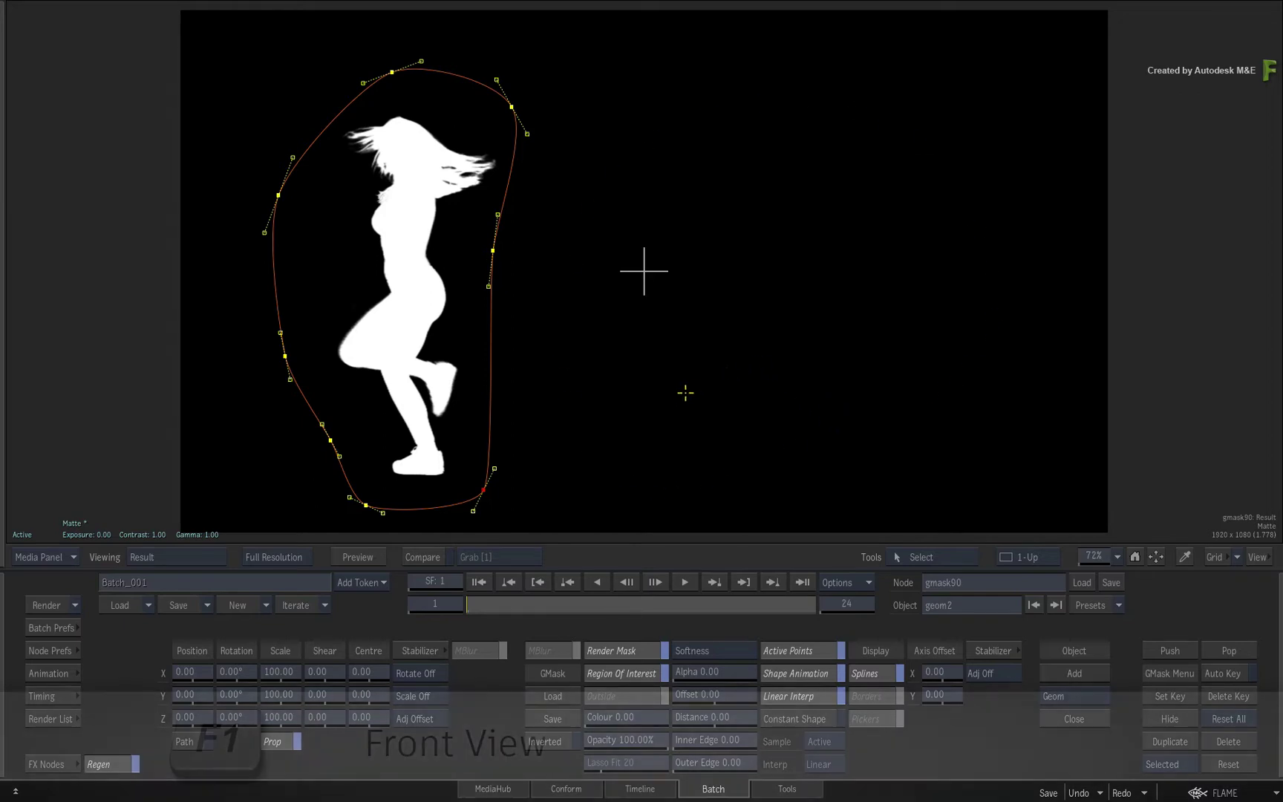
{"action": "key", "text": "F1"}
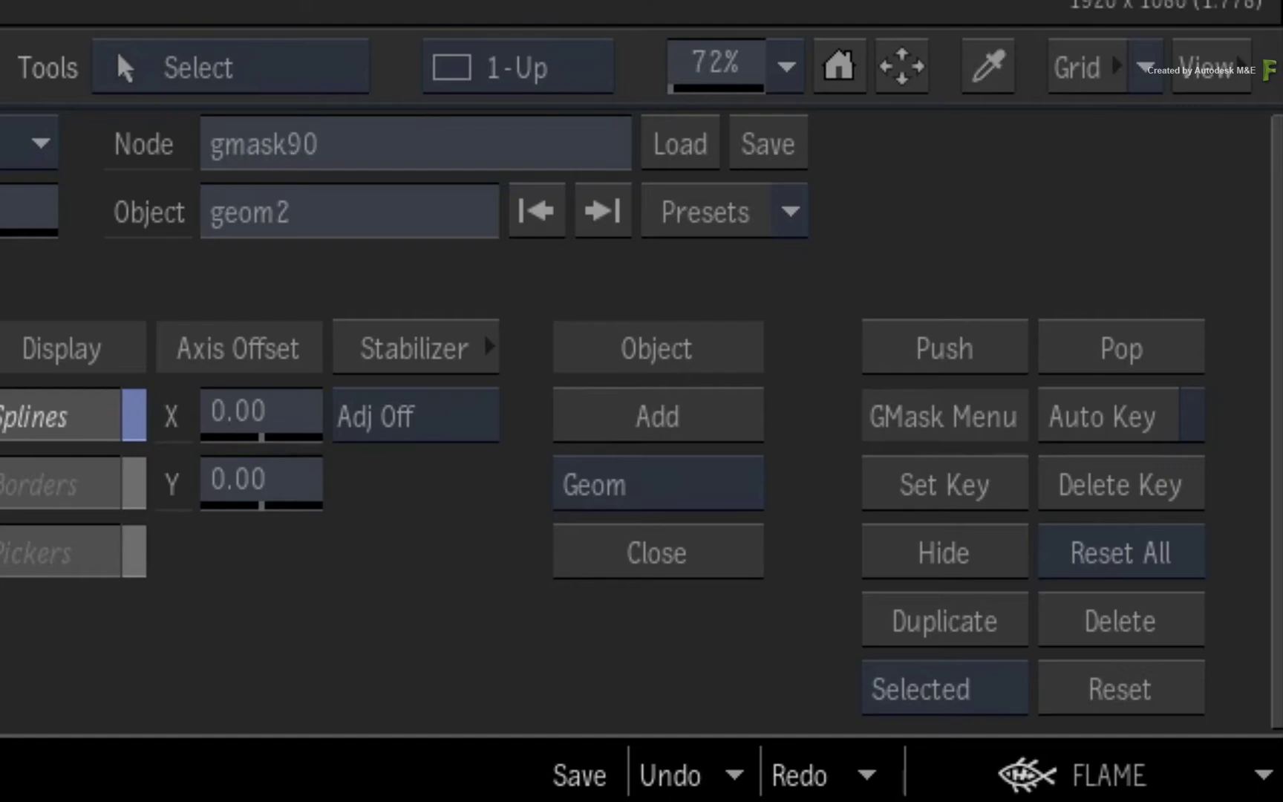
Start the geom3 shape around the rightmost dancer.
{"action": "left_click", "coordinate": [660, 434]}
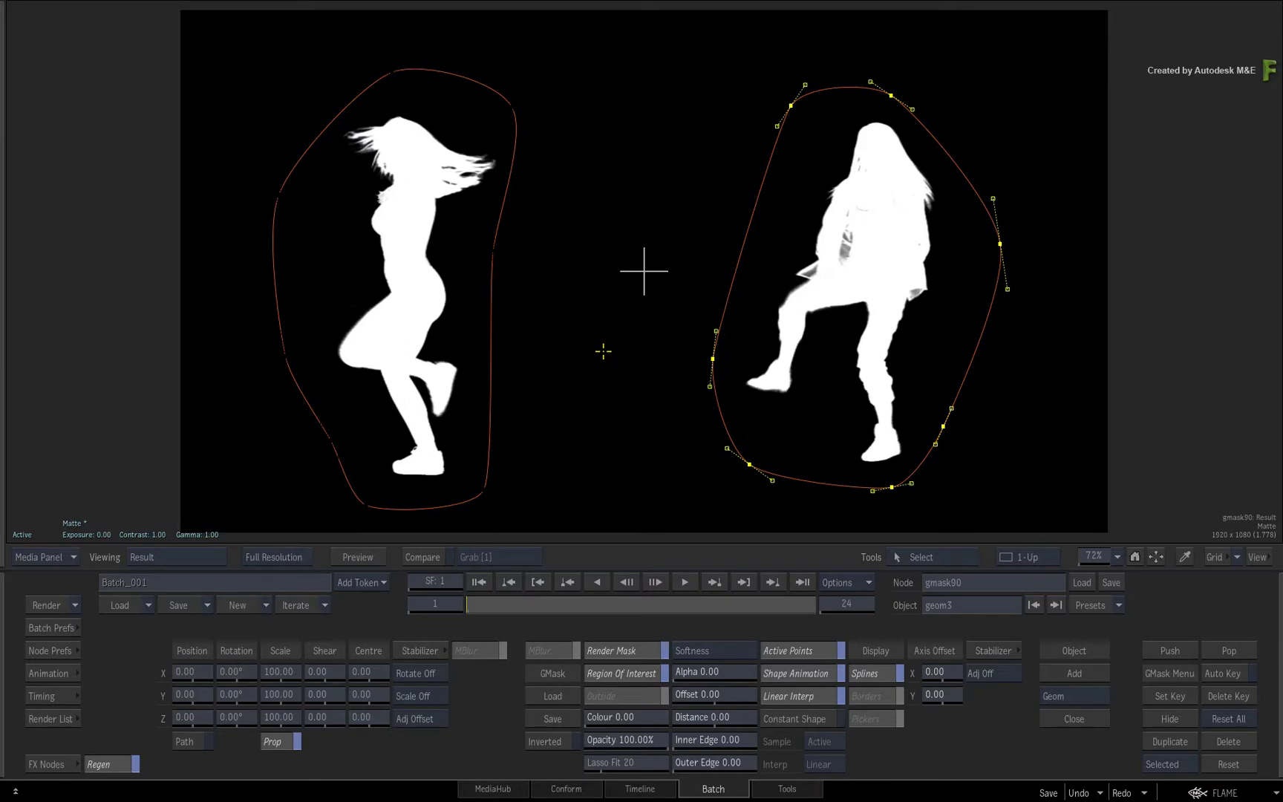
{"action": "left_click", "coordinate": [627, 677]}
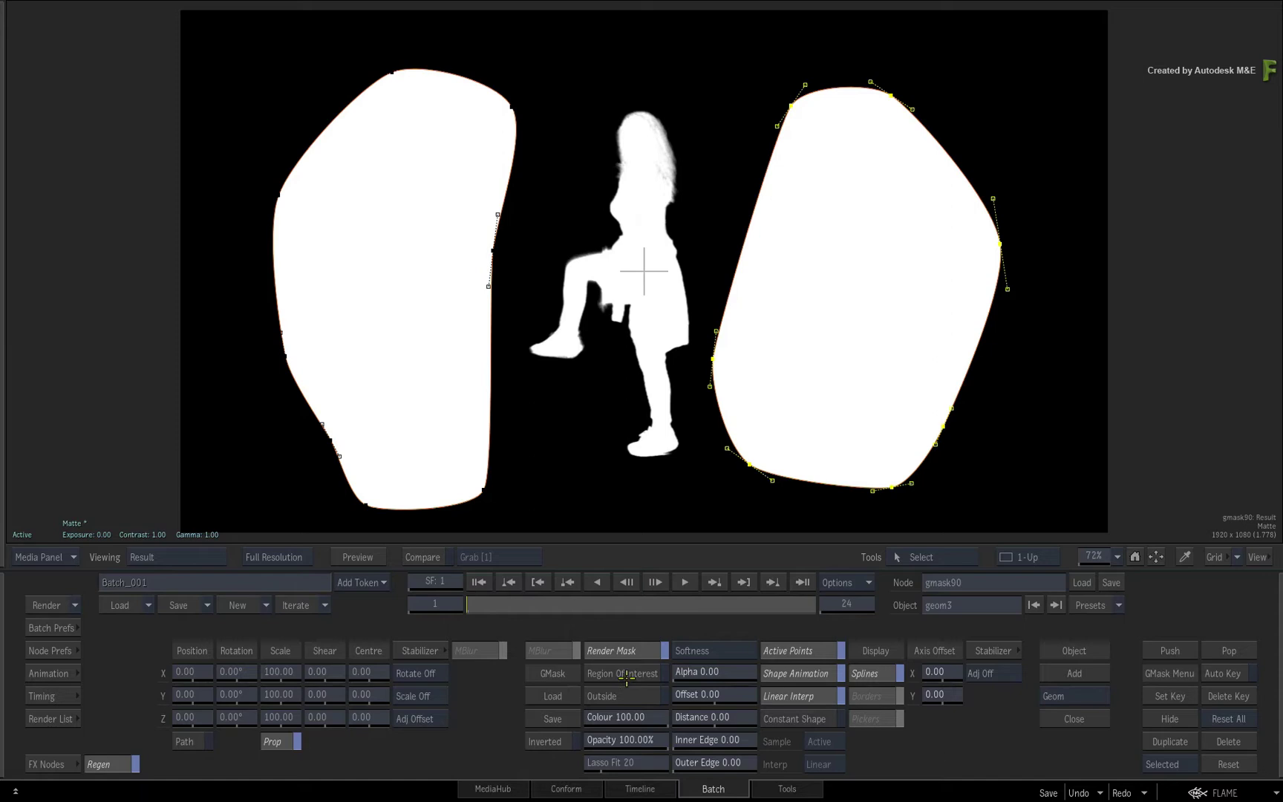
{"action": "left_click", "coordinate": [621, 674]}
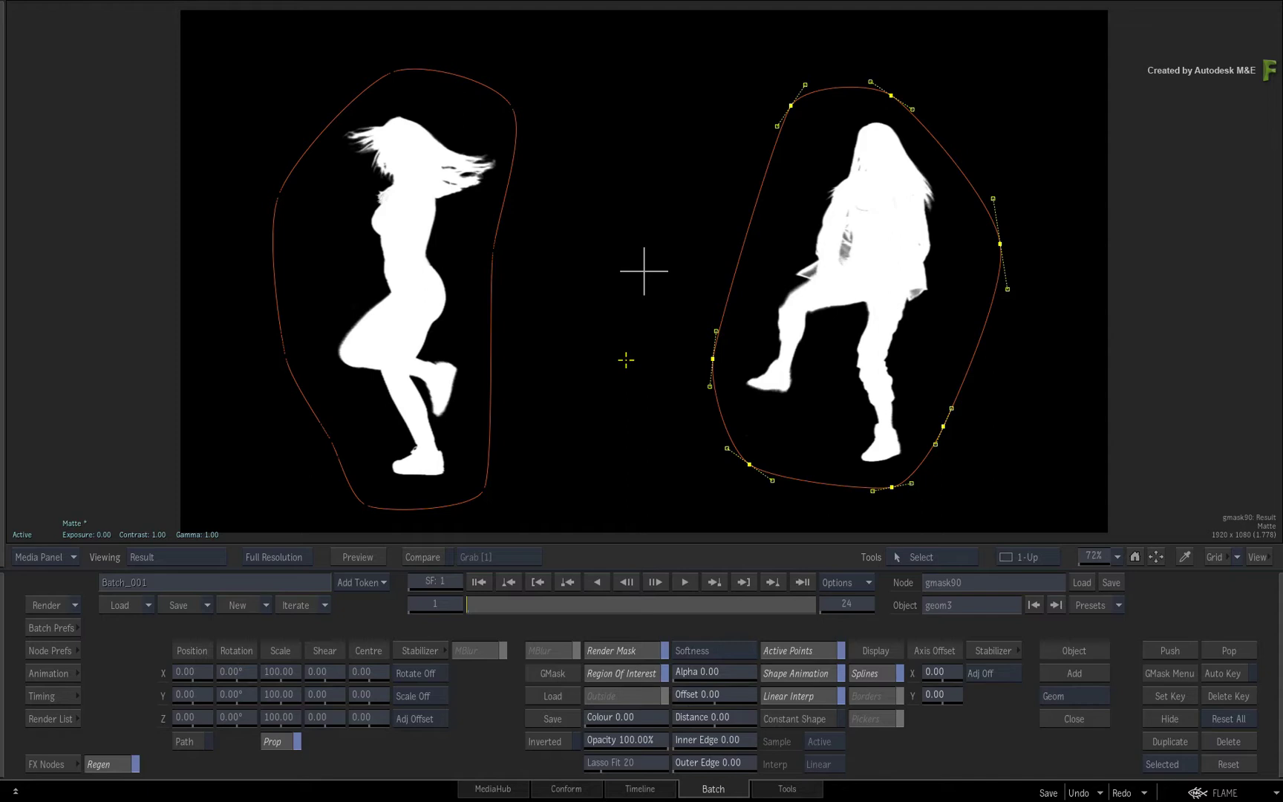
Return to the Batch Schematic and delete the gmask90 node.
{"action": "key", "text": "Escape"}
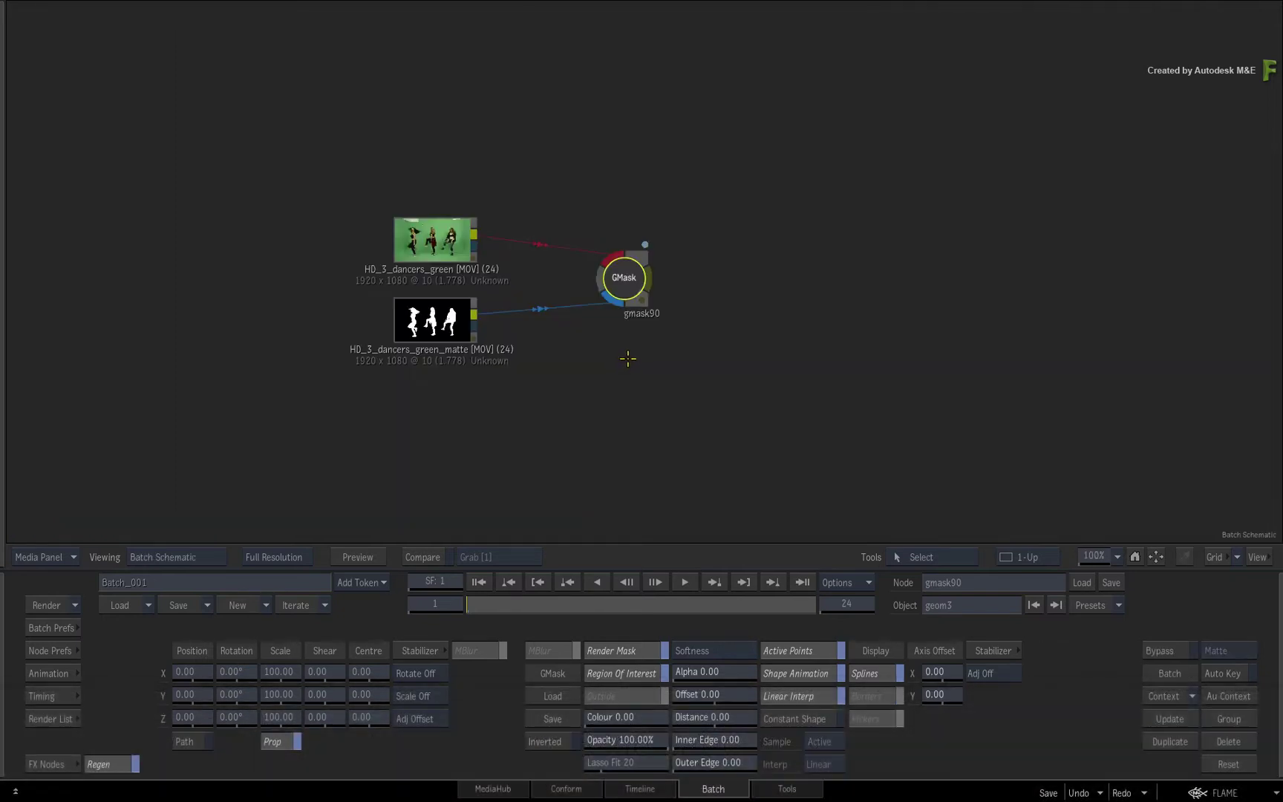
{"action": "key", "text": "Delete"}
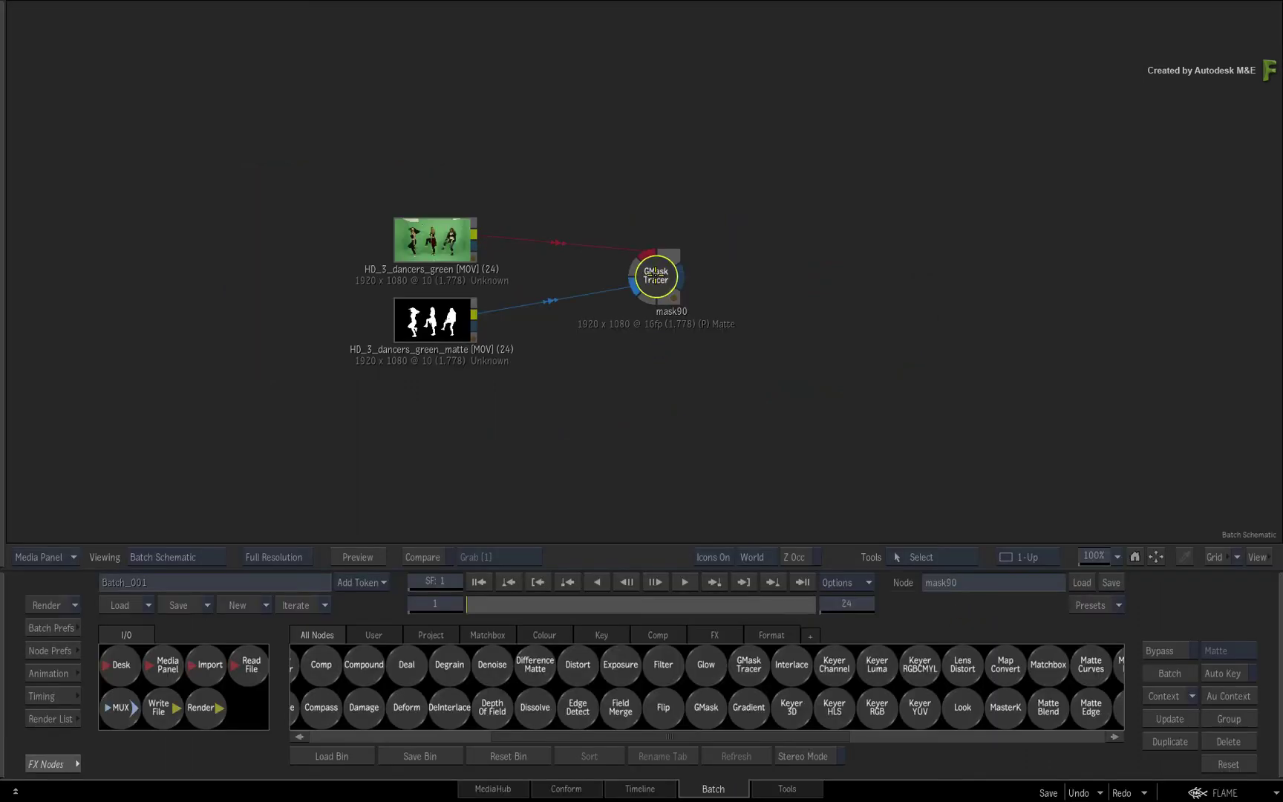
Open the mask90 GMask Tracer and show its Result view with F4.
{"action": "left_click", "coordinate": [656, 281]}
{"action": "key", "text": "F4"}
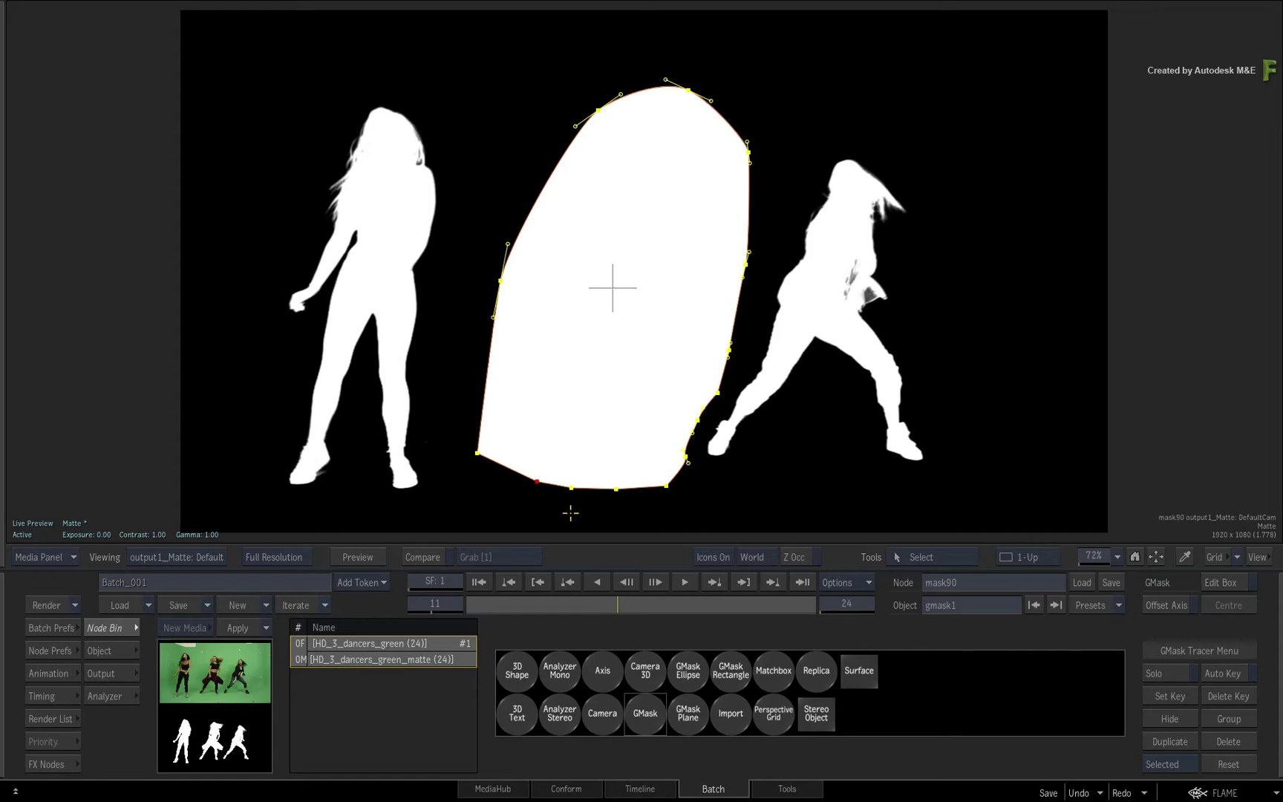
In gmask1's settings, drop the mask colour to 0%, restore 100%, and view the blending modes.
{"action": "left_click", "coordinate": [100, 650]}
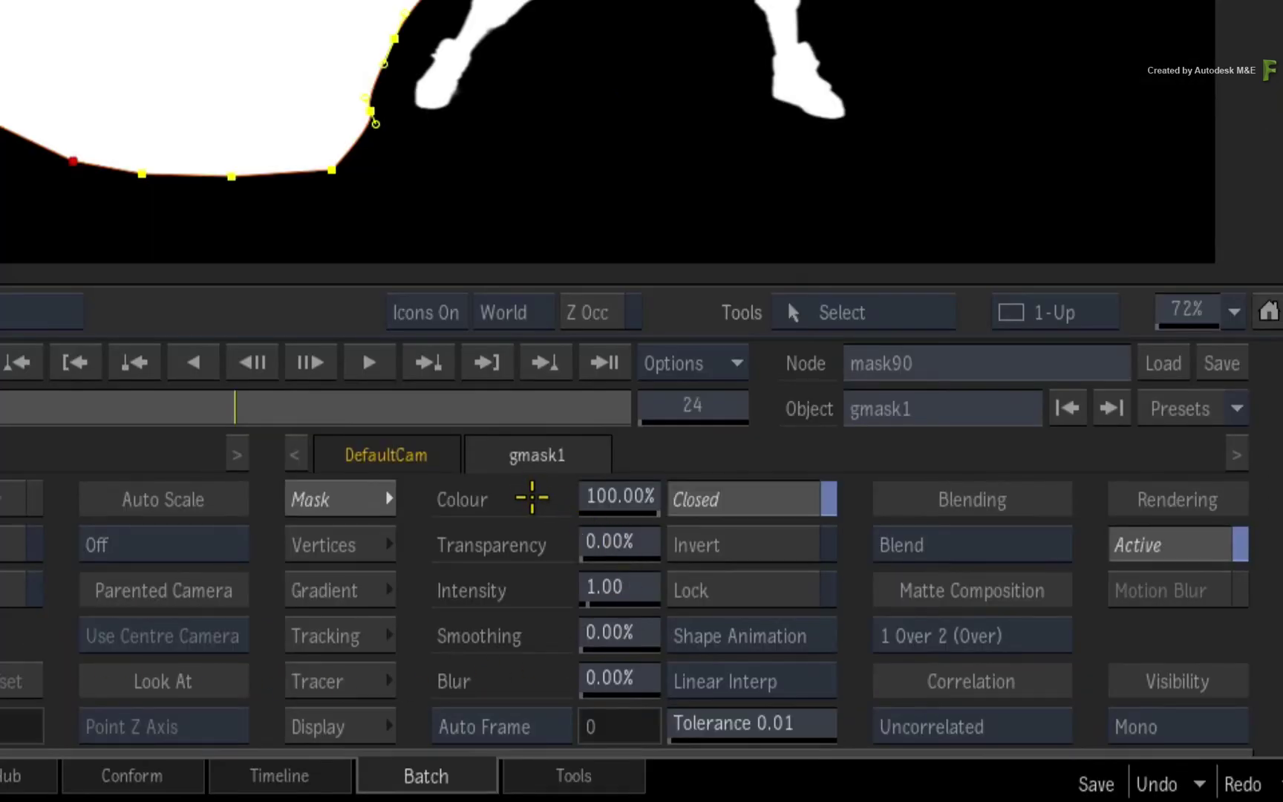
{"action": "left_click_drag", "start_coordinate": [623, 491], "coordinate": [455, 512]}
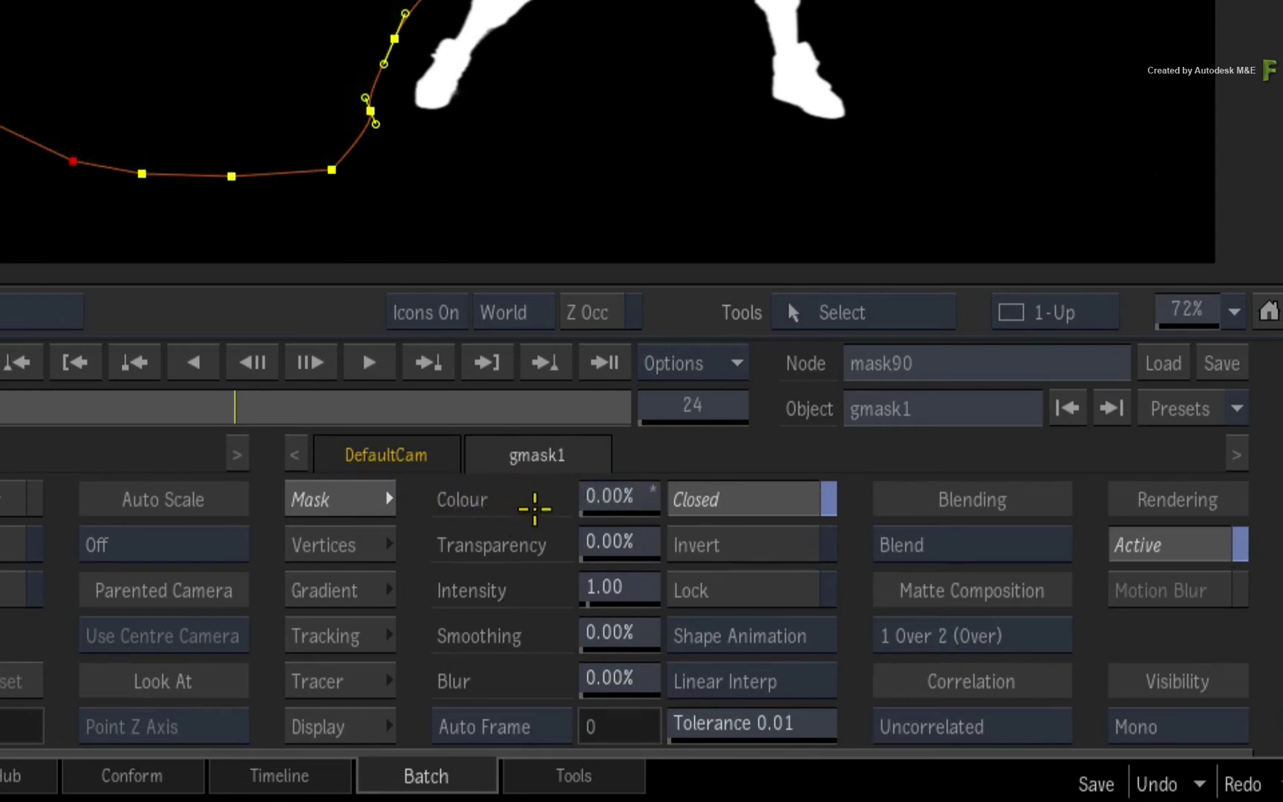
{"action": "left_click_drag", "start_coordinate": [618, 492], "coordinate": [851, 461]}
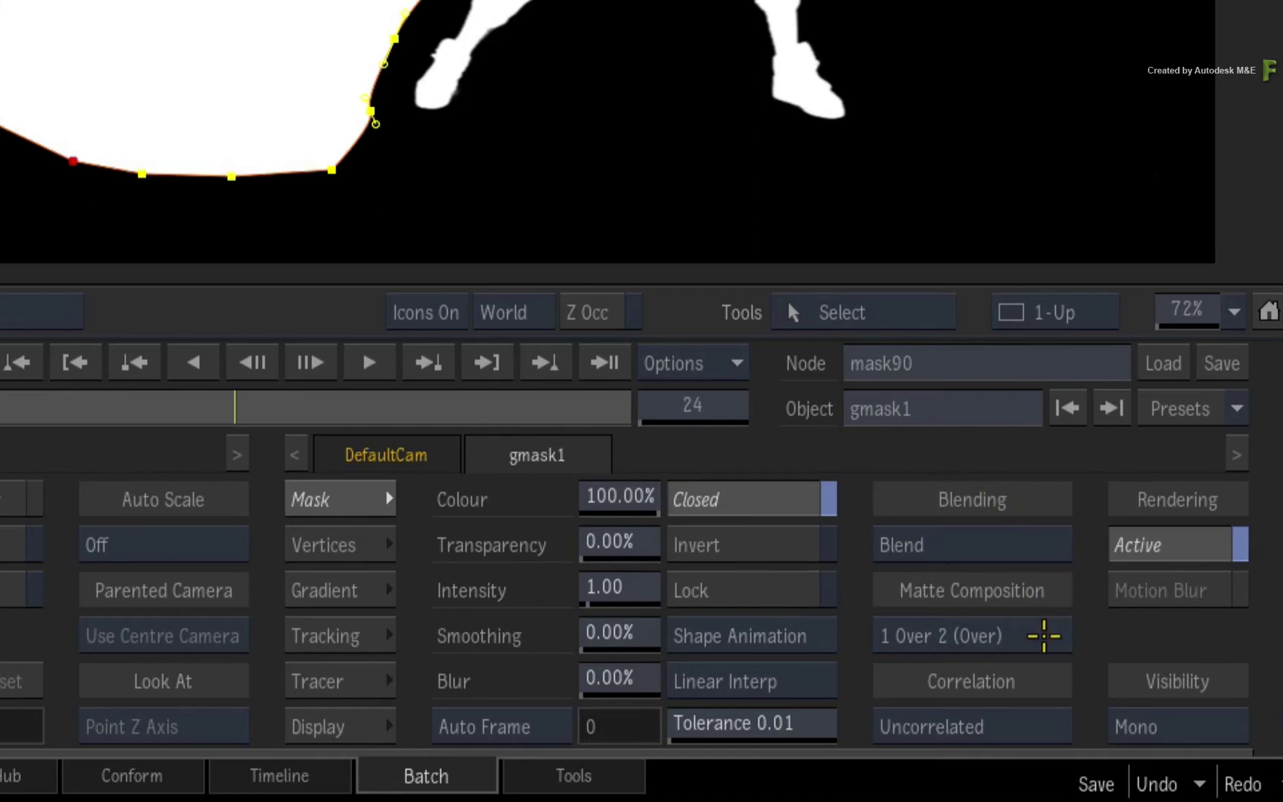
{"action": "left_click", "coordinate": [1043, 631]}
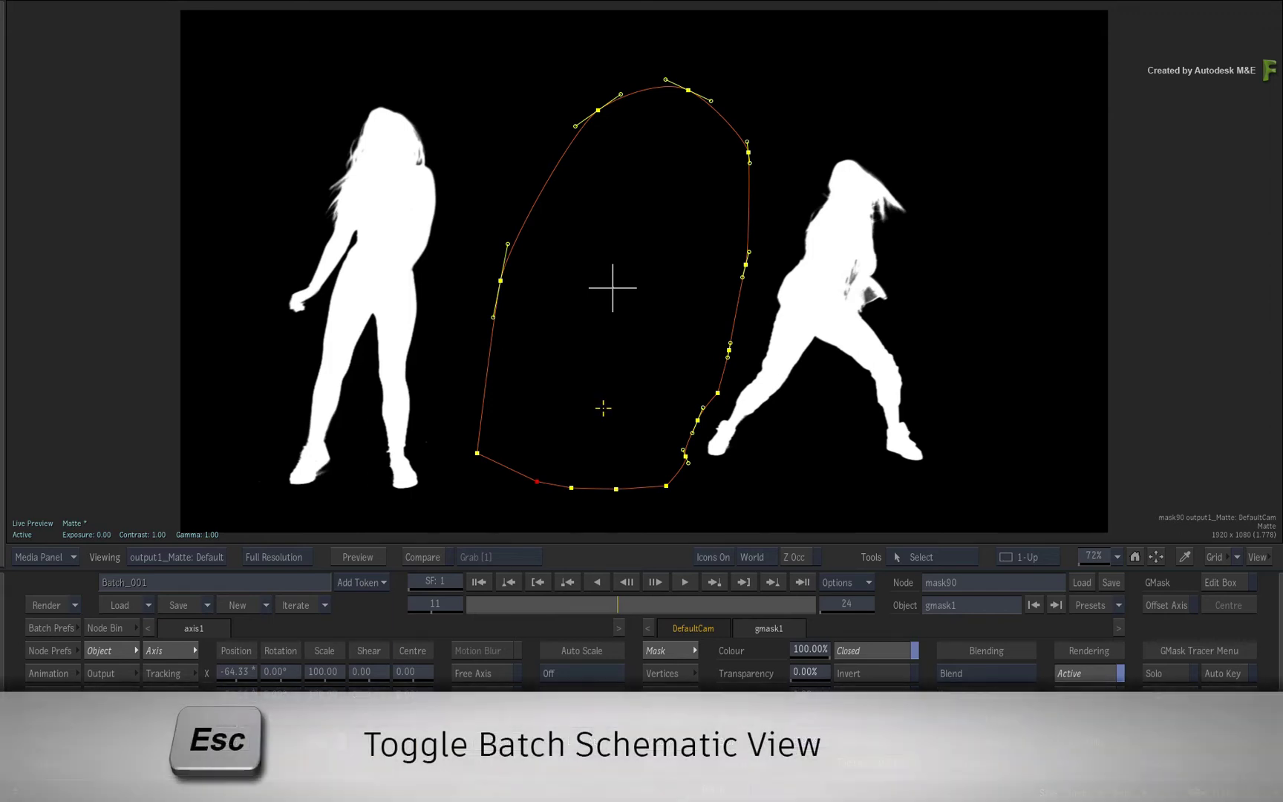
Back in the Batch Schematic, move the mask90 GMask Tracer node lower and delete it.
{"action": "key", "text": "Escape"}
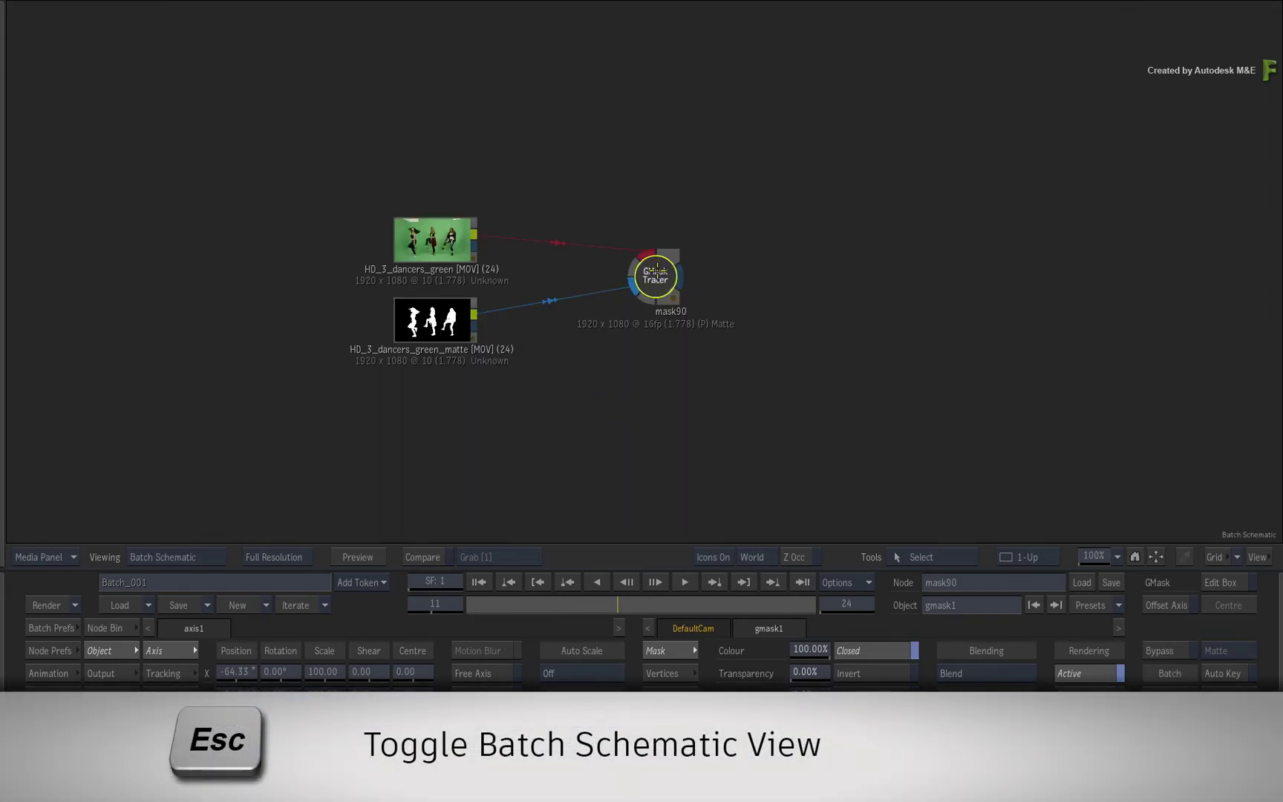
{"action": "left_click_drag", "start_coordinate": [656, 276], "coordinate": [650, 431]}
{"action": "key", "text": "Delete"}
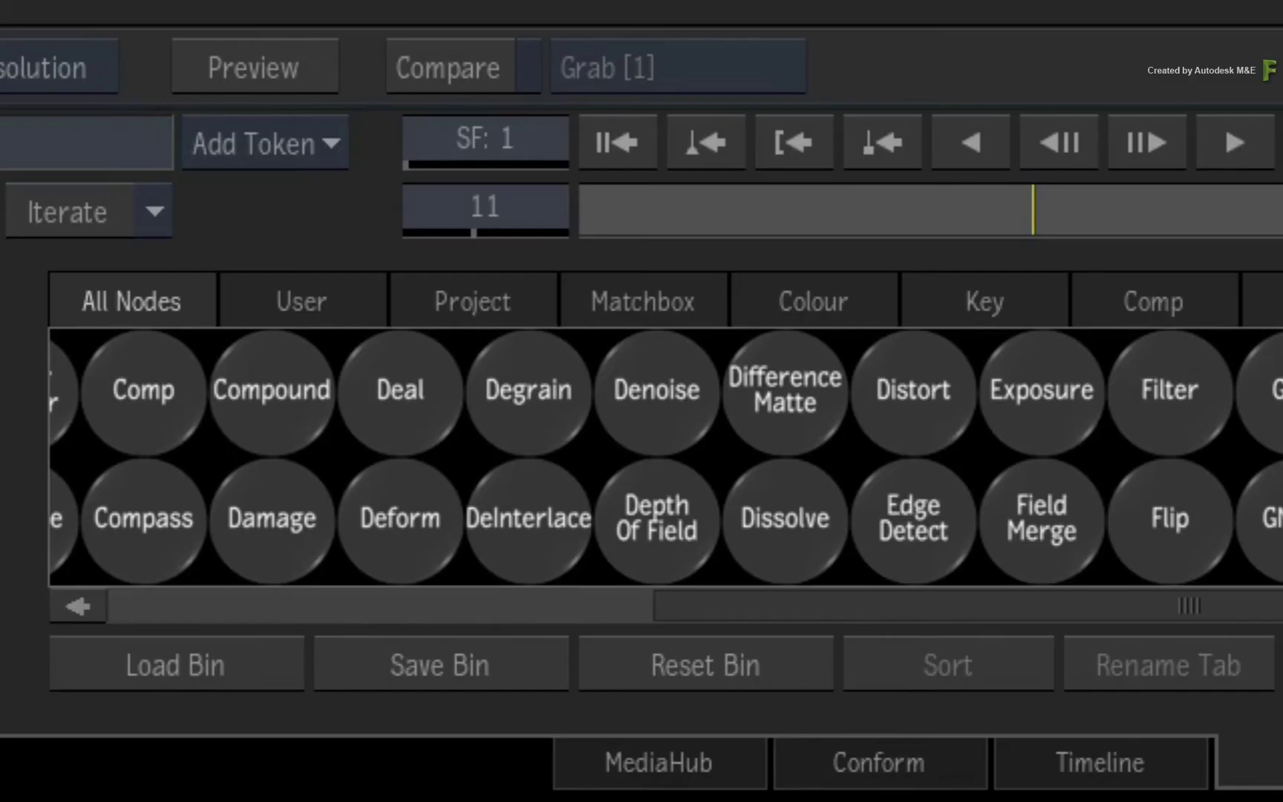
Add the action82 Action node with a media1 input placed beside it.
{"action": "key", "text": "a"}
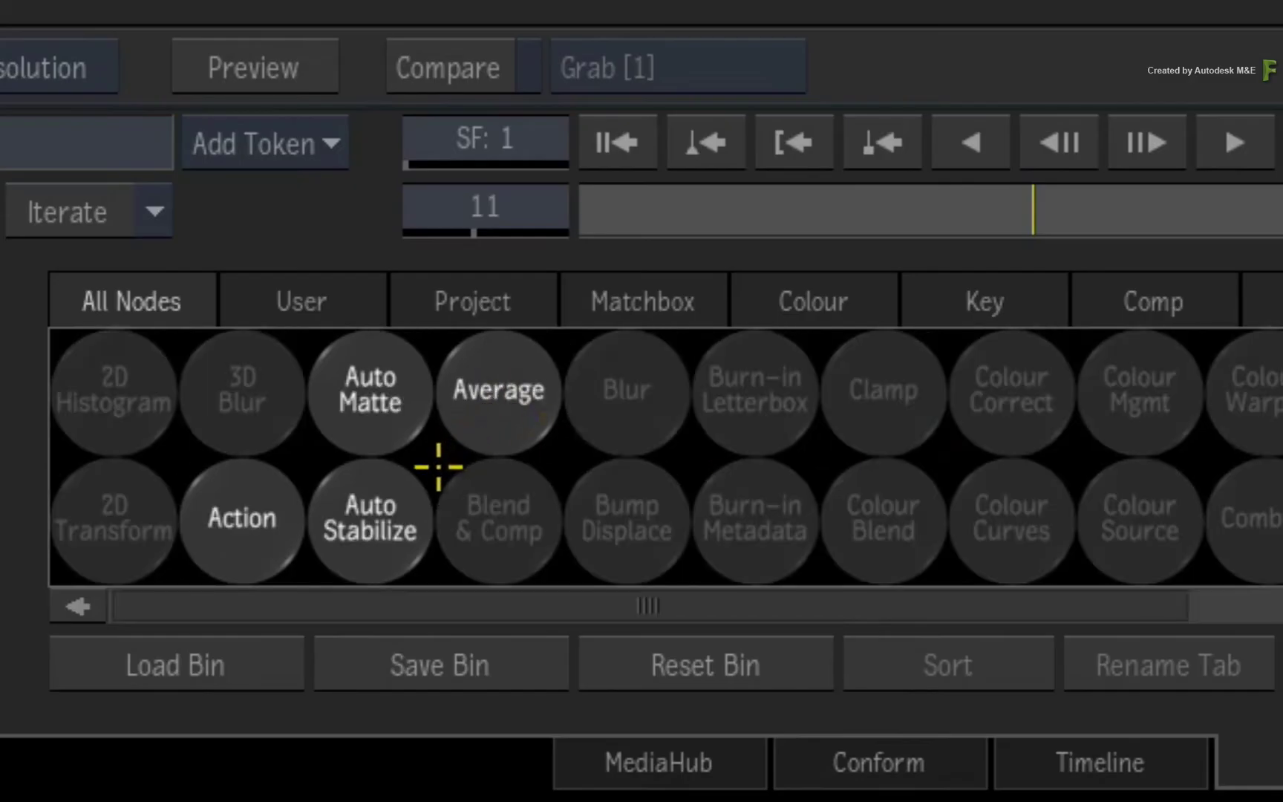
{"action": "left_click_drag", "start_coordinate": [274, 508], "coordinate": [900, 349]}
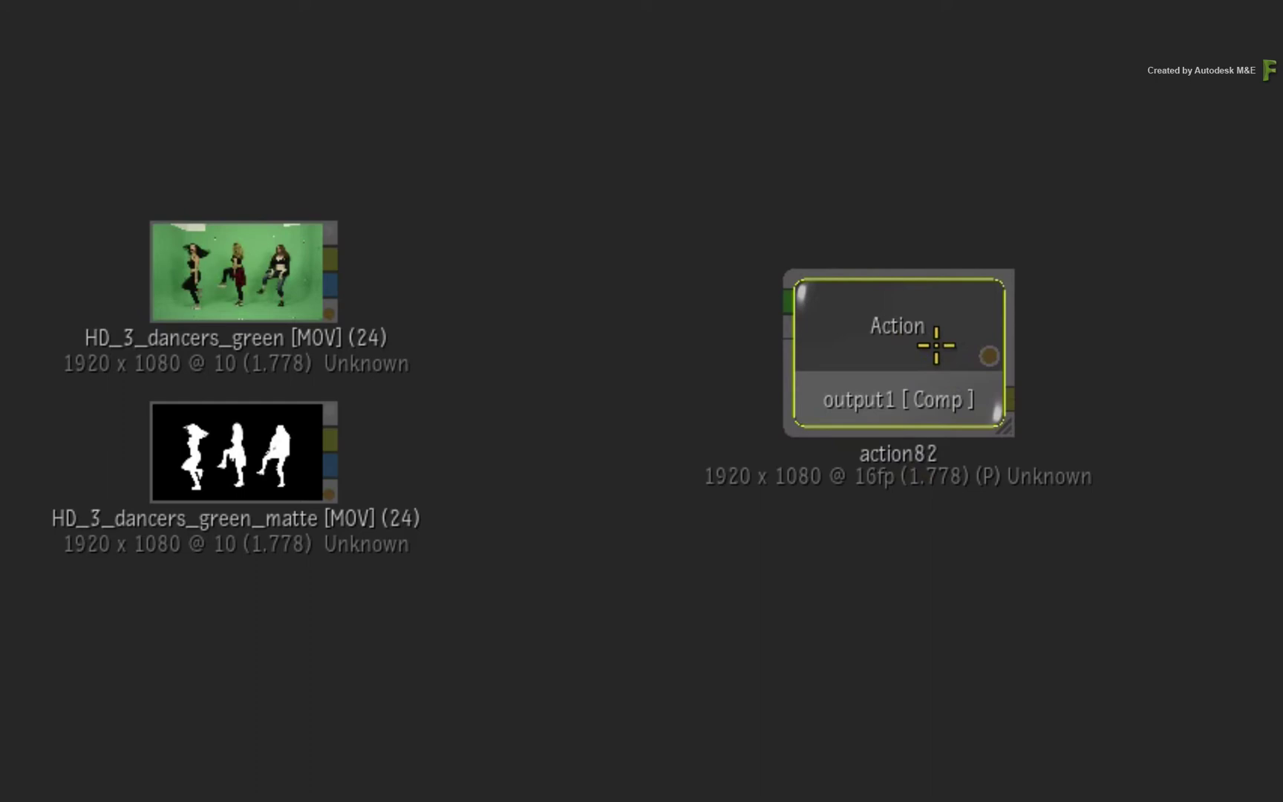
{"action": "key", "text": "ctrl+n"}
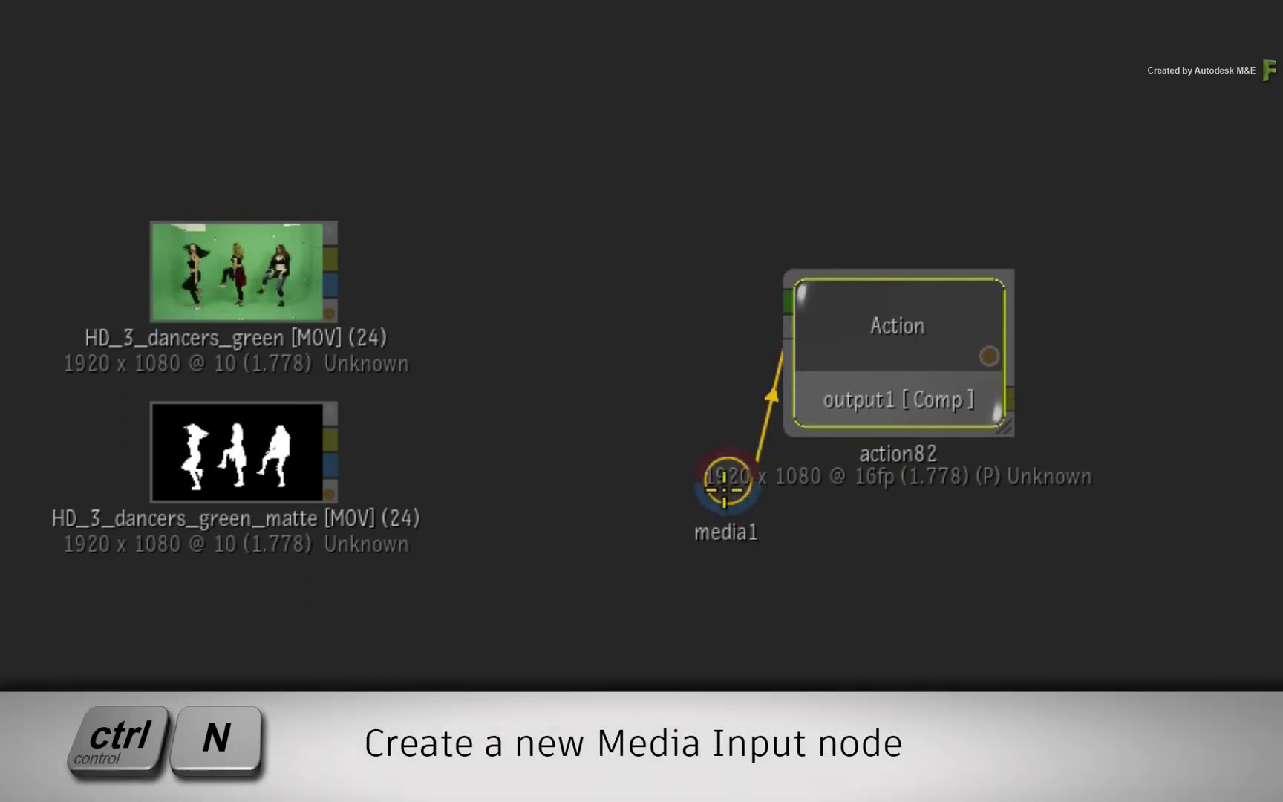
{"action": "left_click_drag", "start_coordinate": [726, 480], "coordinate": [571, 383]}
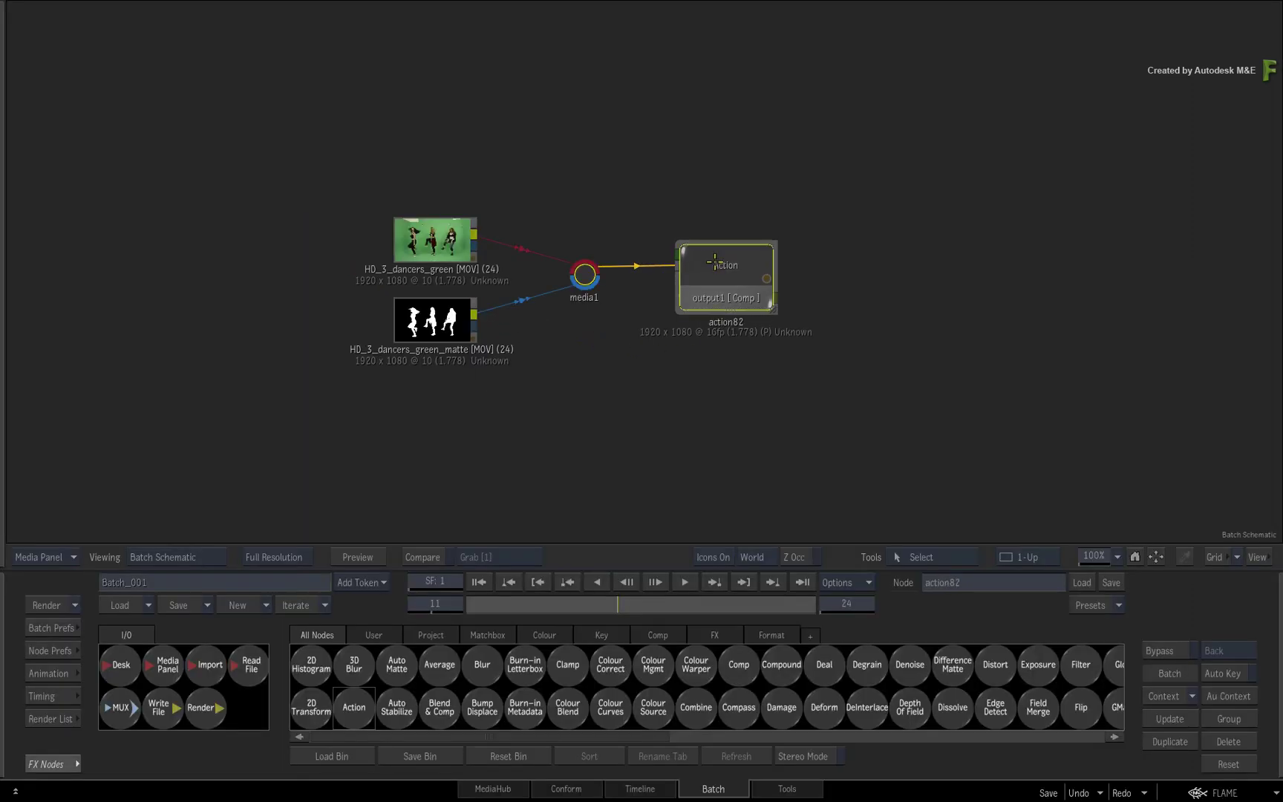
Show action82's result image in F4 view at the last frame, 24.
{"action": "key", "text": "F4"}
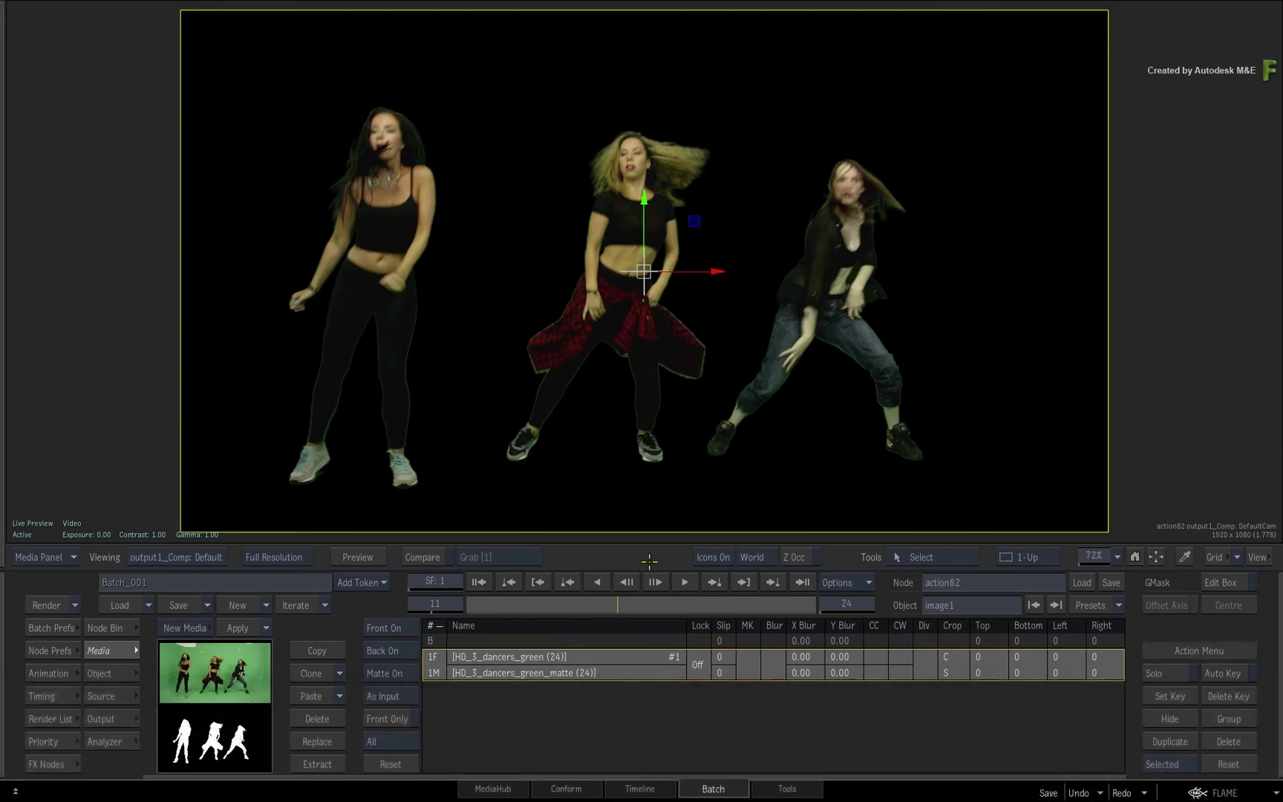
{"action": "left_click_drag", "start_coordinate": [629, 605], "coordinate": [866, 599]}
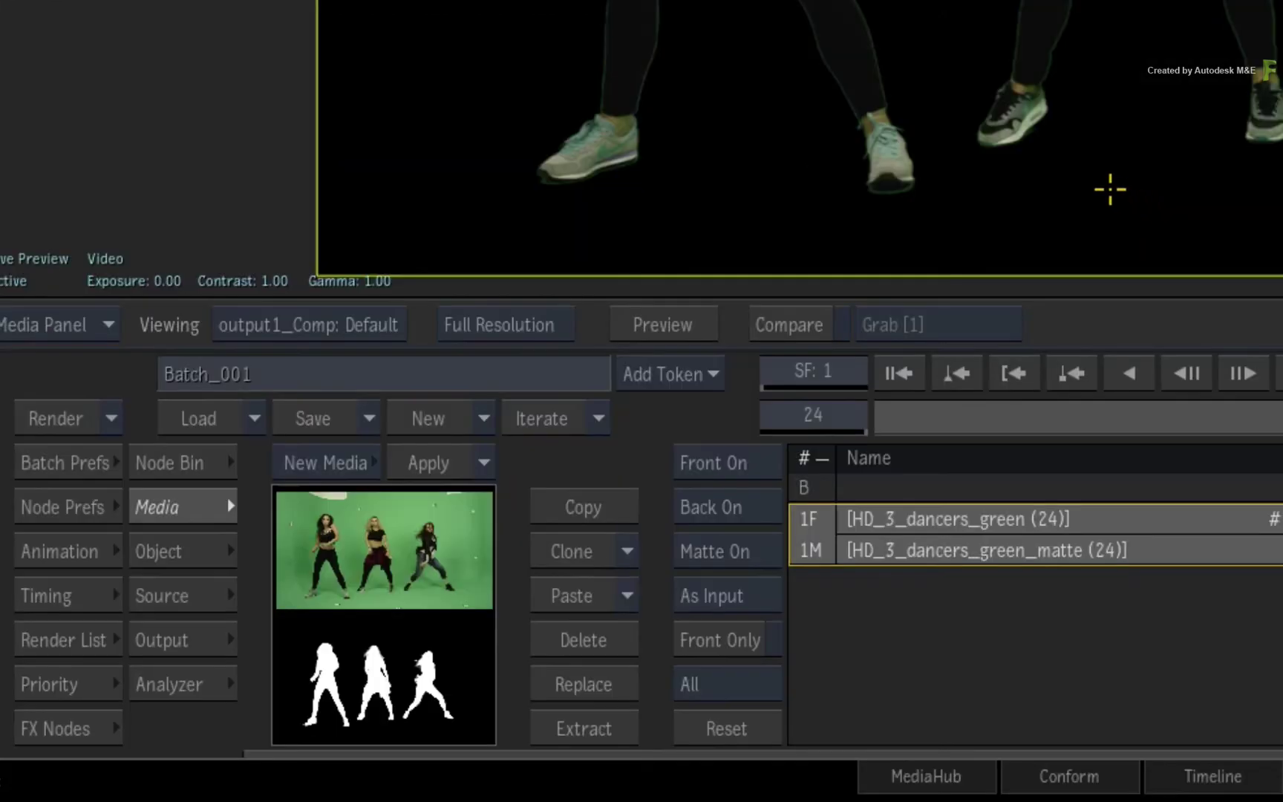
Flip action82's output between Comp and Matte, ending on Matte to show white dancer silhouettes.
{"action": "left_click", "coordinate": [208, 640]}
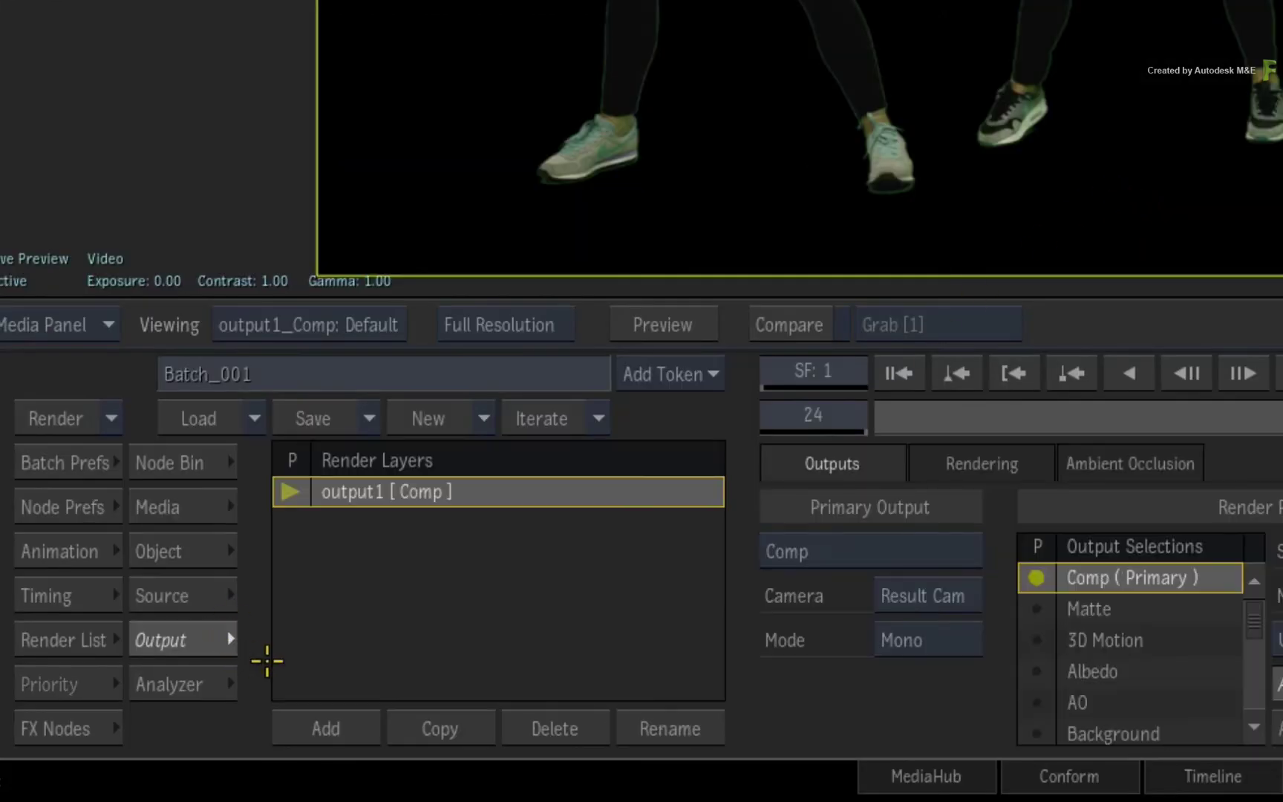
{"action": "left_click", "coordinate": [1035, 610]}
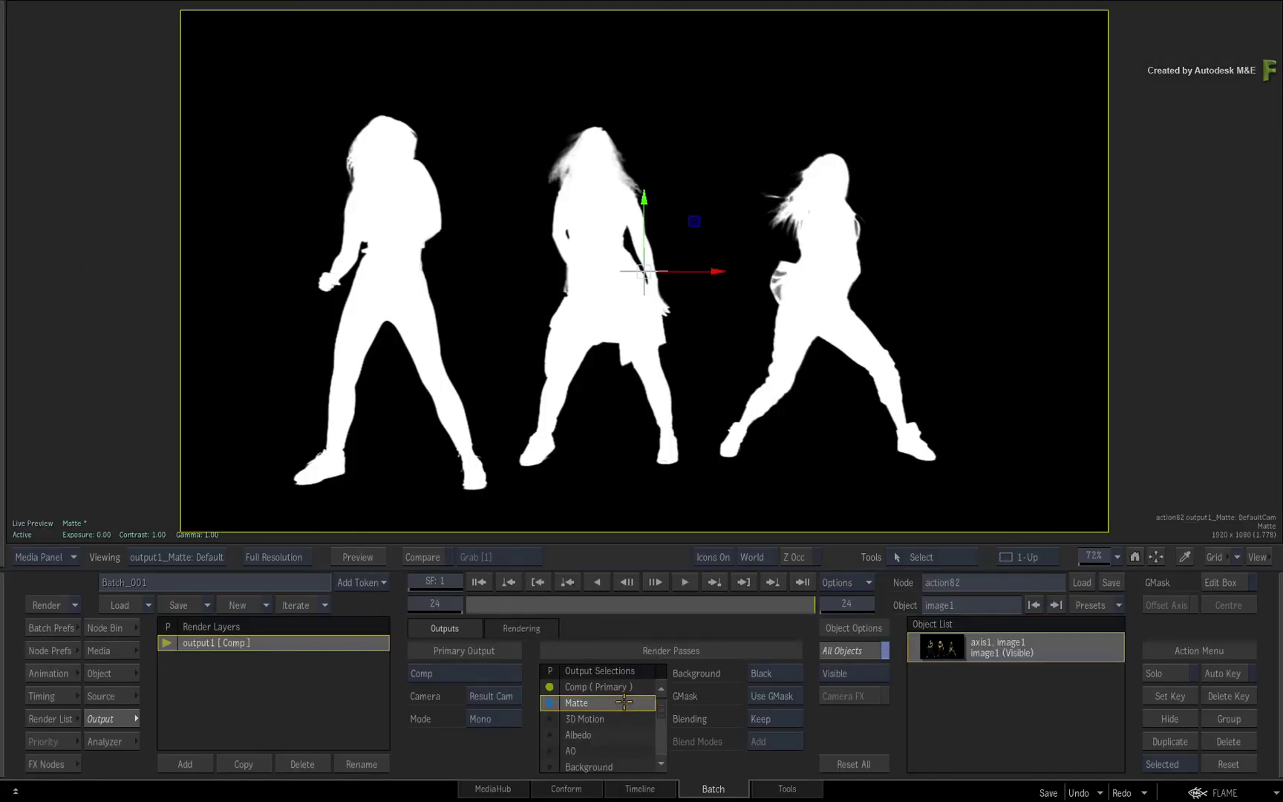
{"action": "left_click", "coordinate": [594, 687]}
{"action": "left_click", "coordinate": [594, 702]}
{"action": "left_click", "coordinate": [594, 687]}
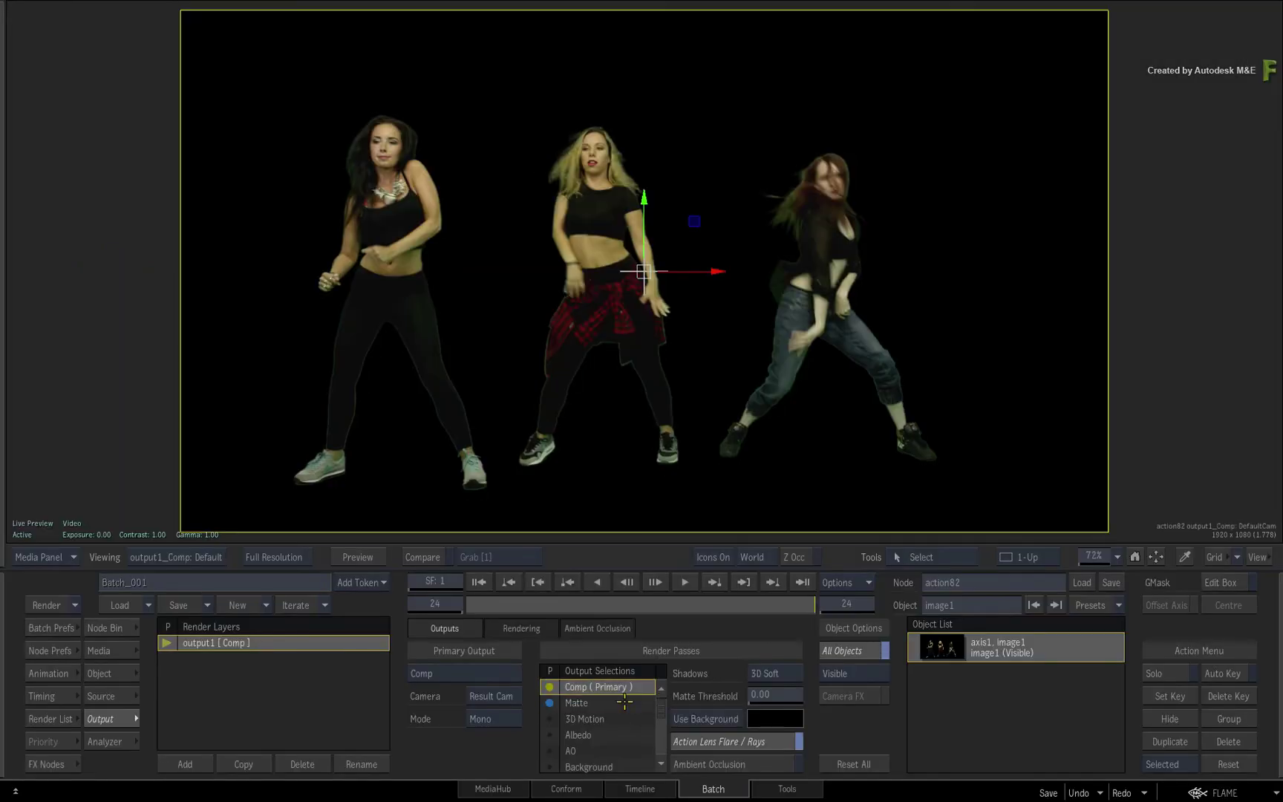
{"action": "left_click", "coordinate": [594, 703]}
{"action": "left_click", "coordinate": [623, 687]}
{"action": "left_click", "coordinate": [624, 703]}
{"action": "left_click", "coordinate": [624, 687]}
{"action": "left_click", "coordinate": [624, 702]}
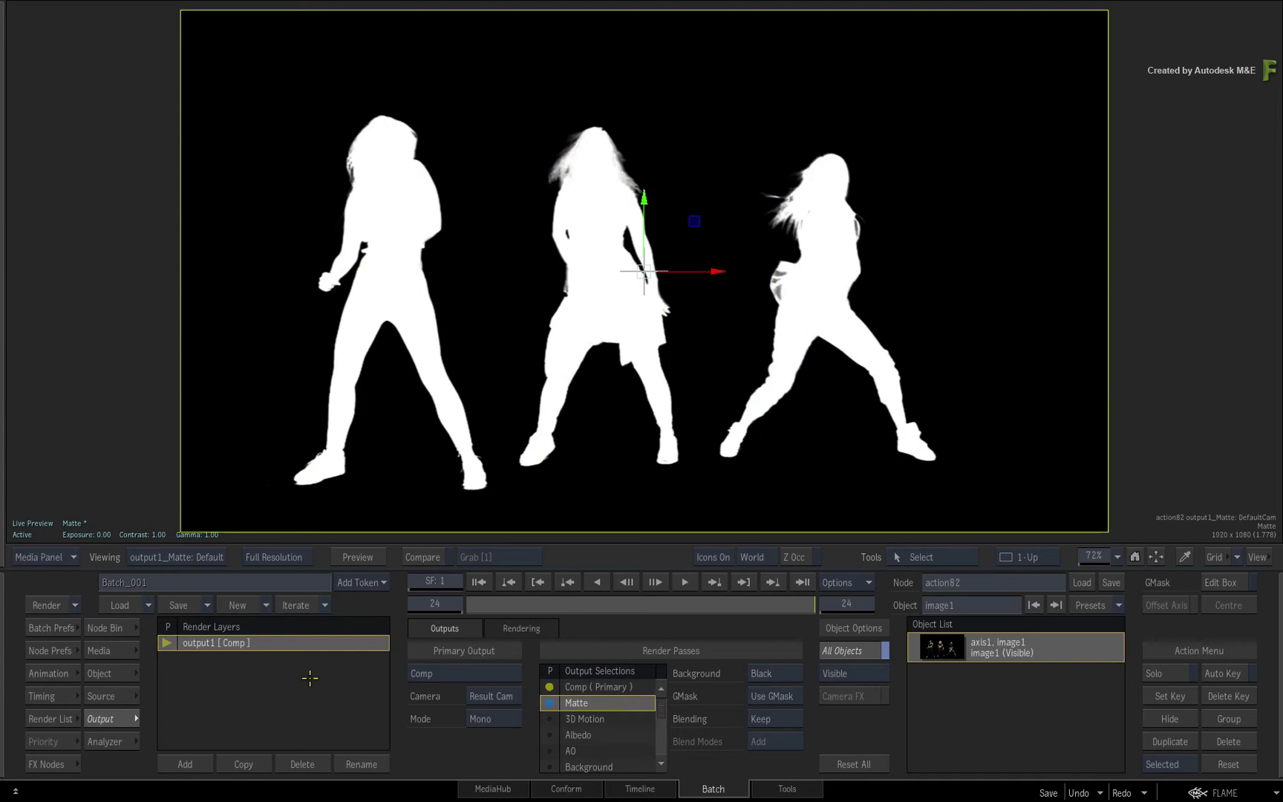
{"action": "left_click", "coordinate": [121, 628]}
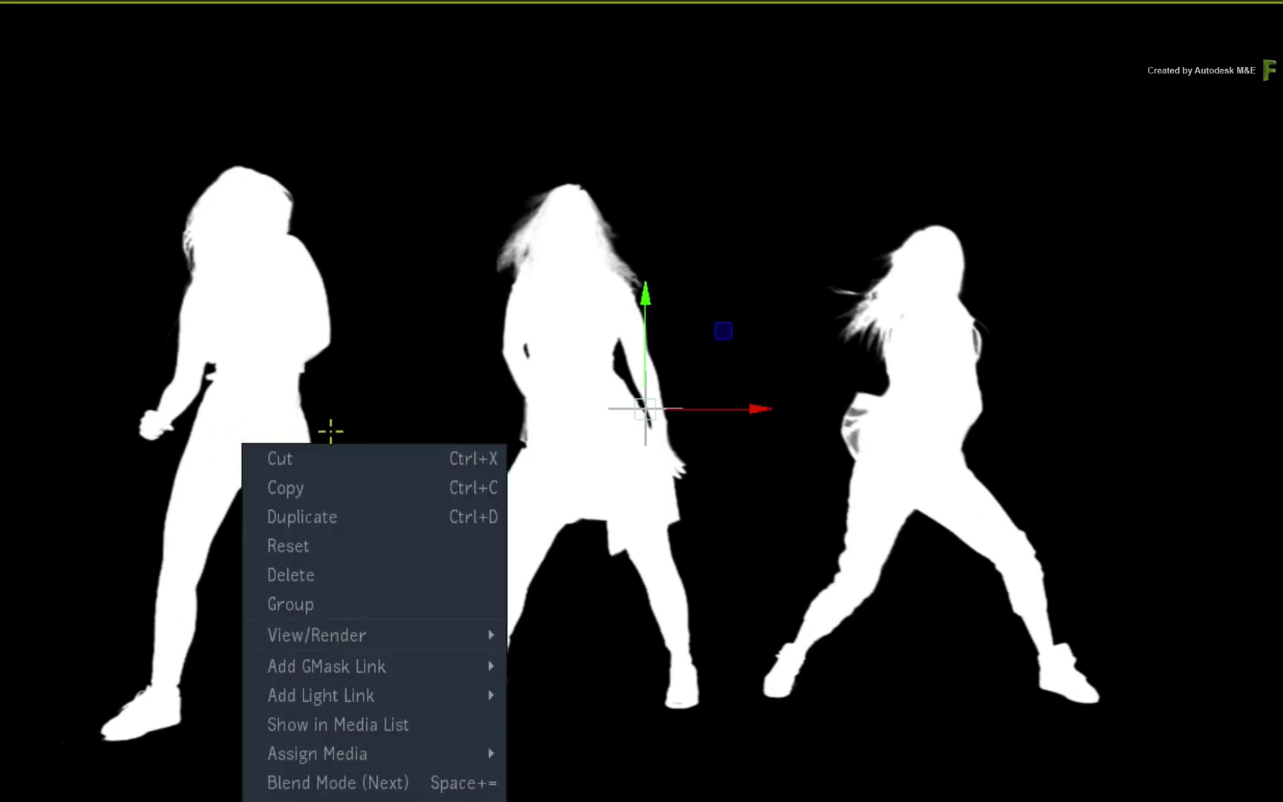
Draw freeform mask gmask1 around the left dancer and invert it so only her silhouette remains.
{"action": "mouse_move", "coordinate": [460, 667]}
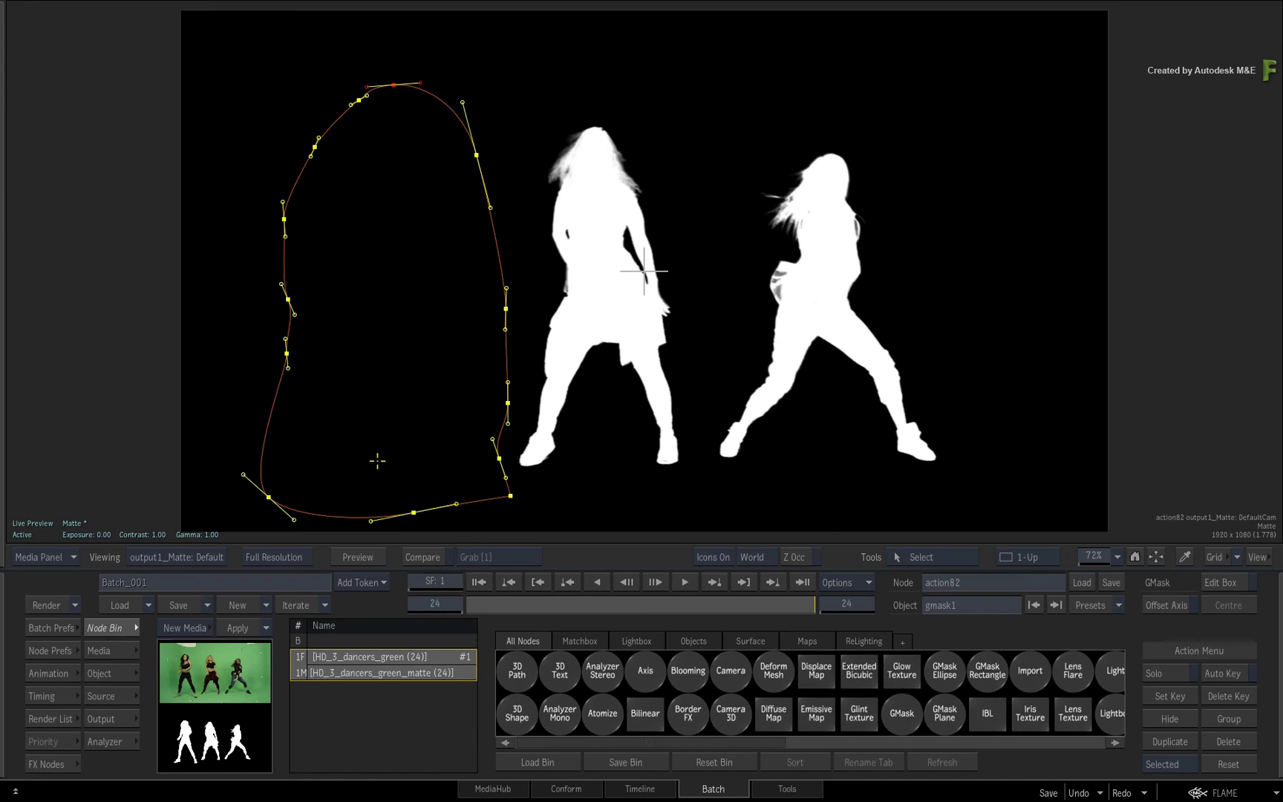
{"action": "left_click", "coordinate": [344, 516]}
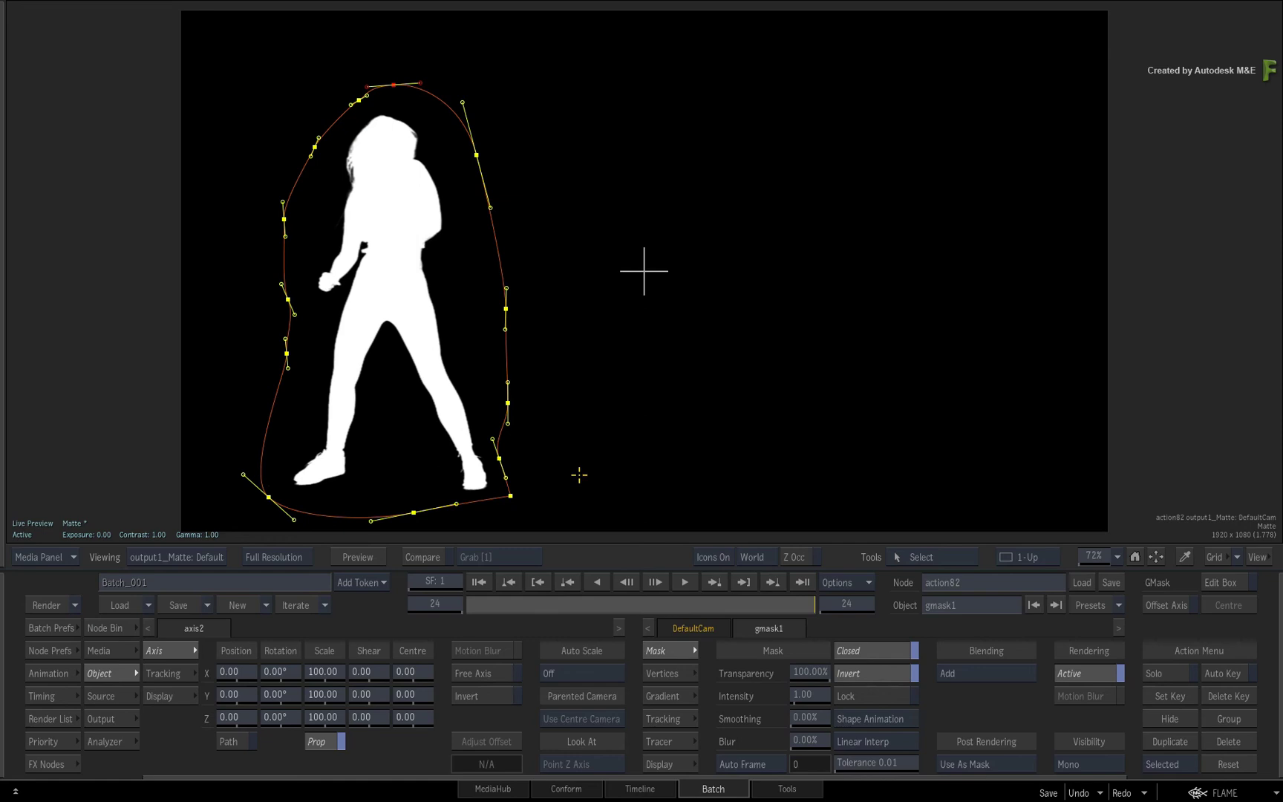
Link a second freeform GMask to image1 and draw gmask2 around the right dancer.
{"action": "left_click", "coordinate": [579, 475]}
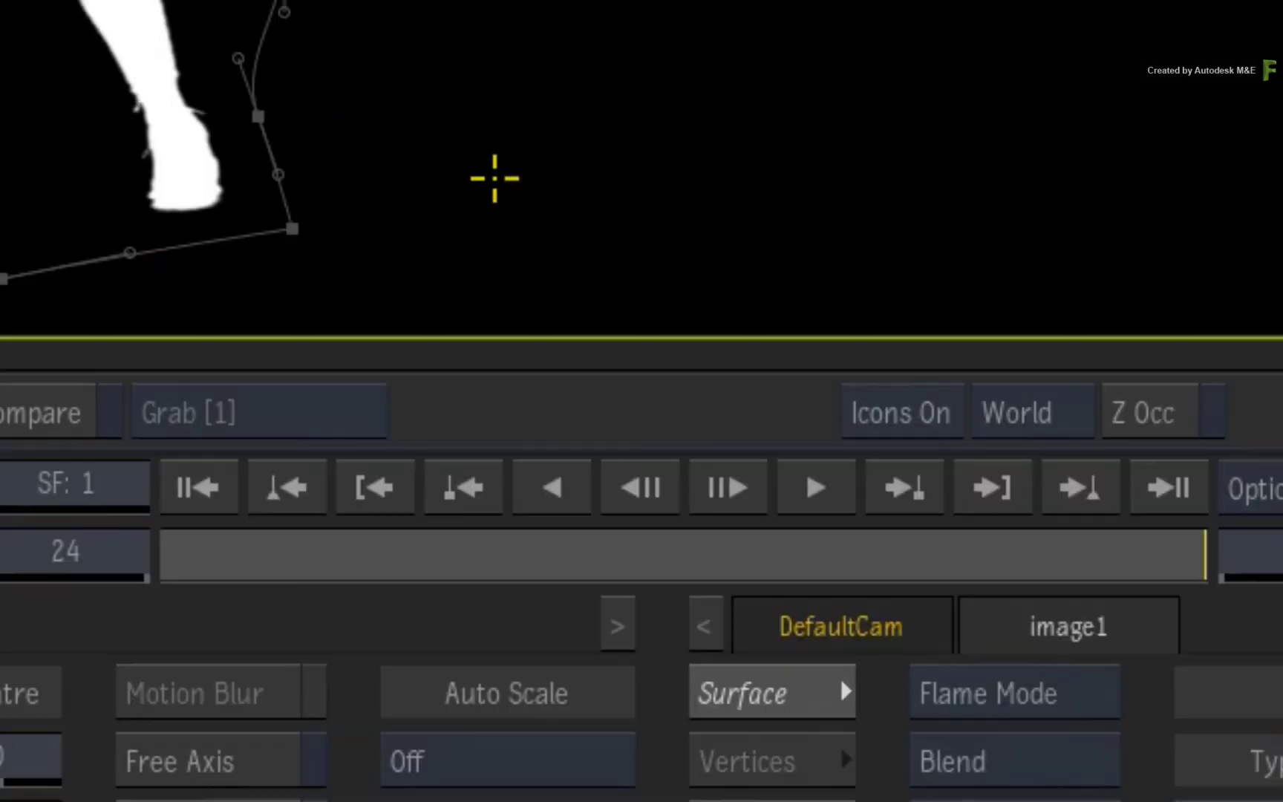
{"action": "right_click", "coordinate": [576, 450]}
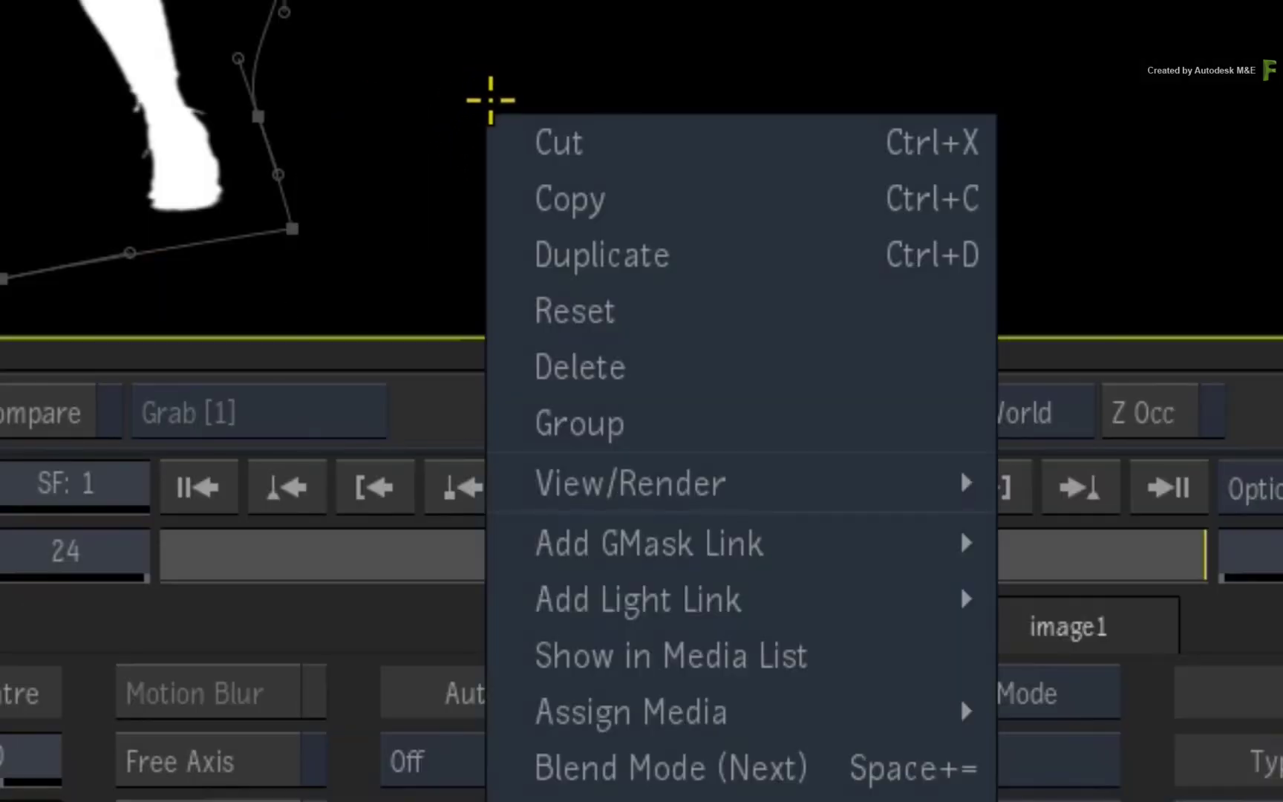
{"action": "mouse_move", "coordinate": [841, 521]}
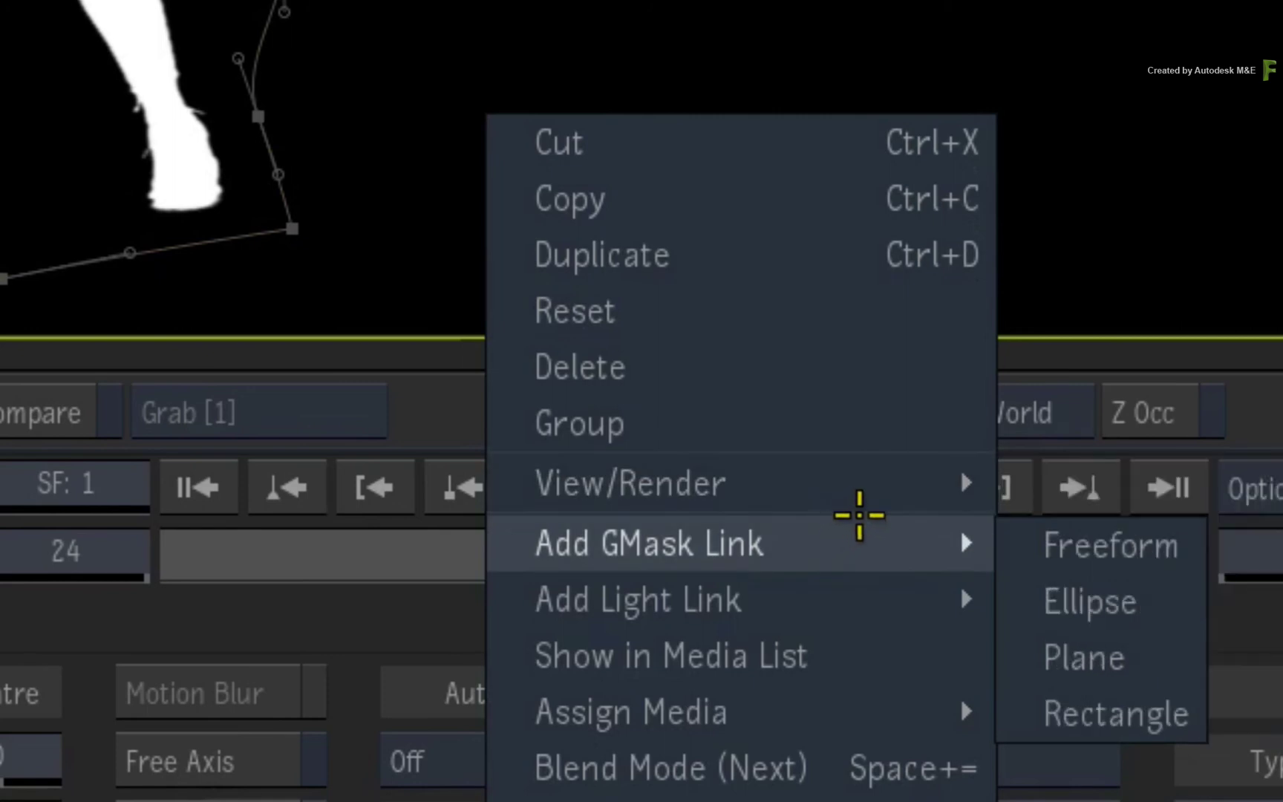
{"action": "left_click", "coordinate": [1055, 535]}
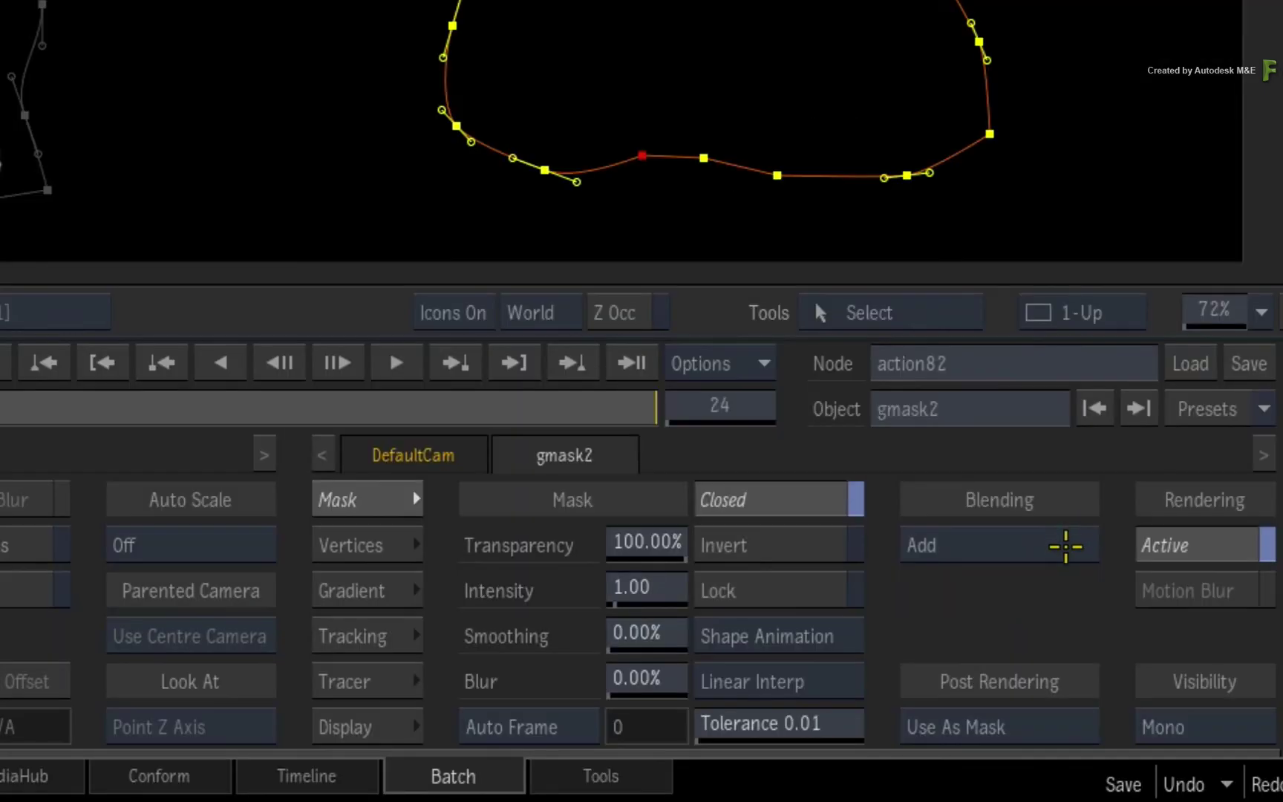
Change gmask2's blending mode from Add to Subtract.
{"action": "left_click", "coordinate": [1020, 671]}
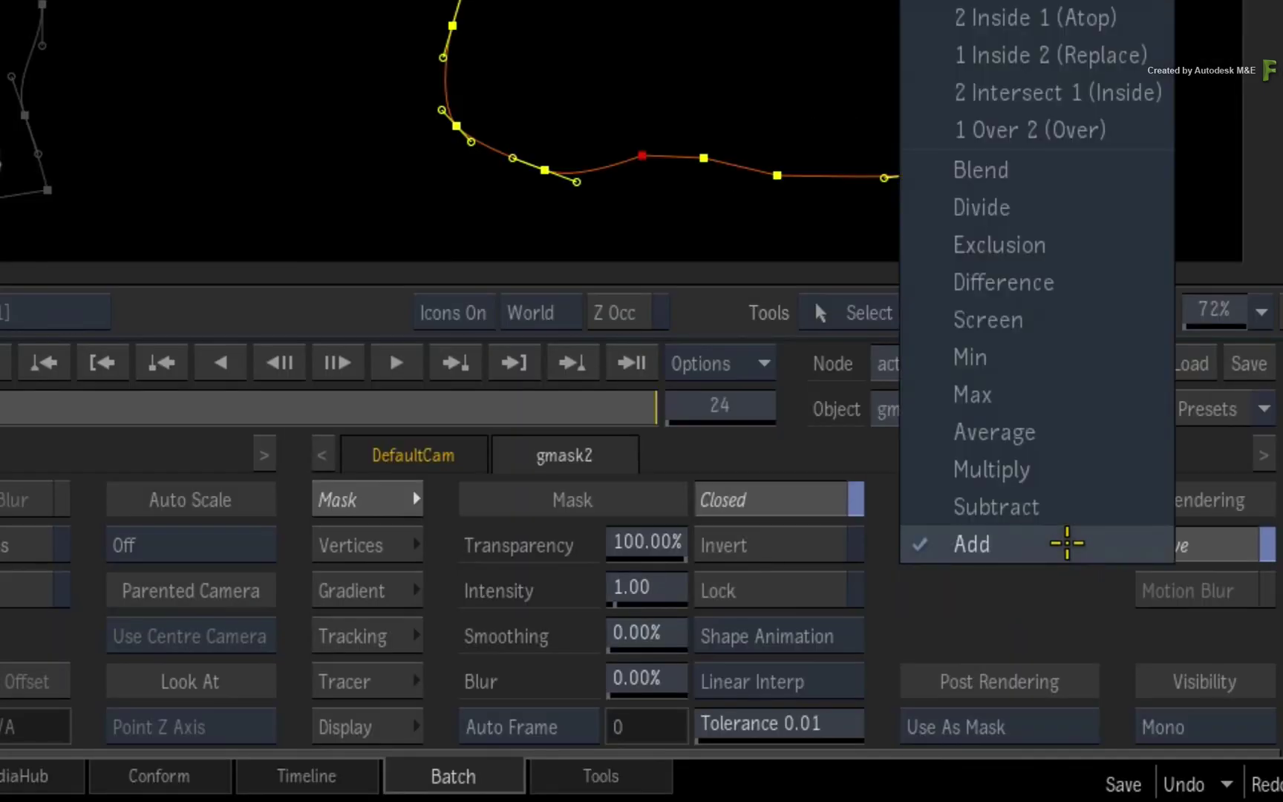
{"action": "left_click", "coordinate": [1072, 509]}
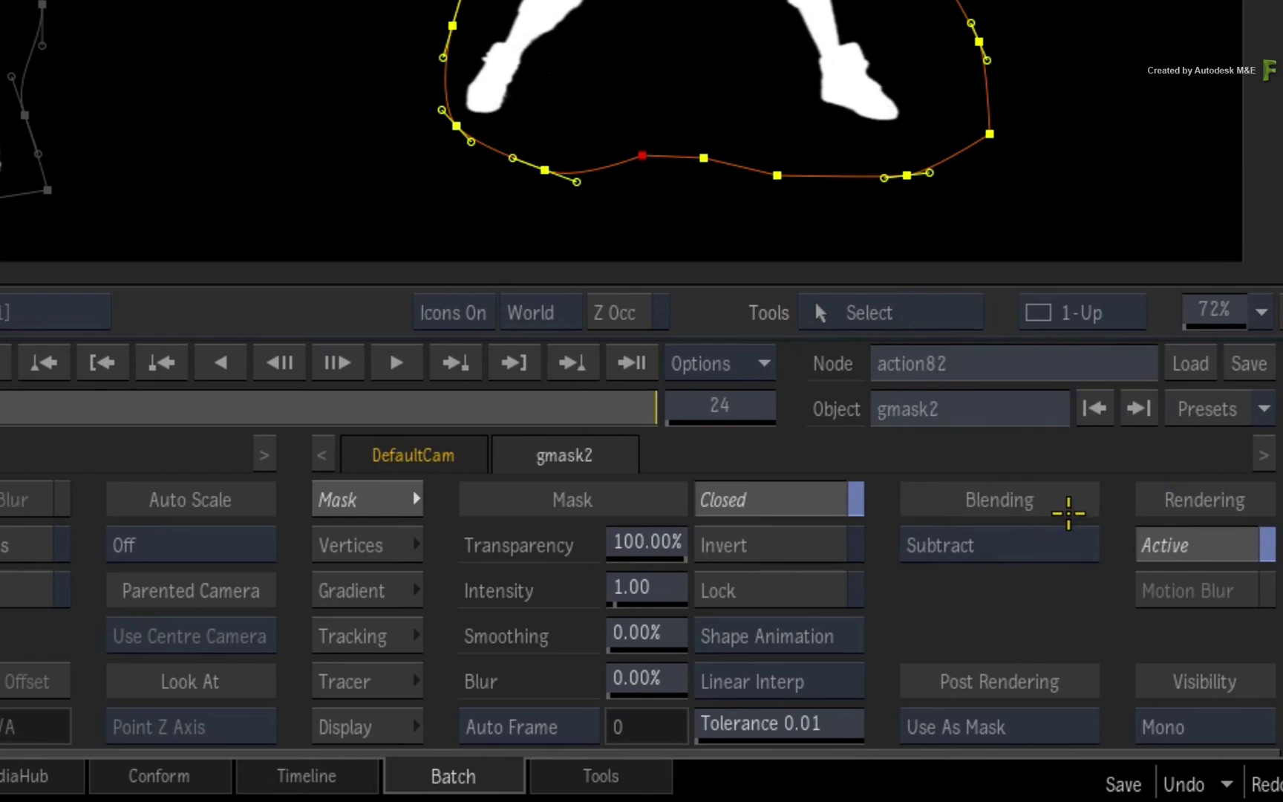